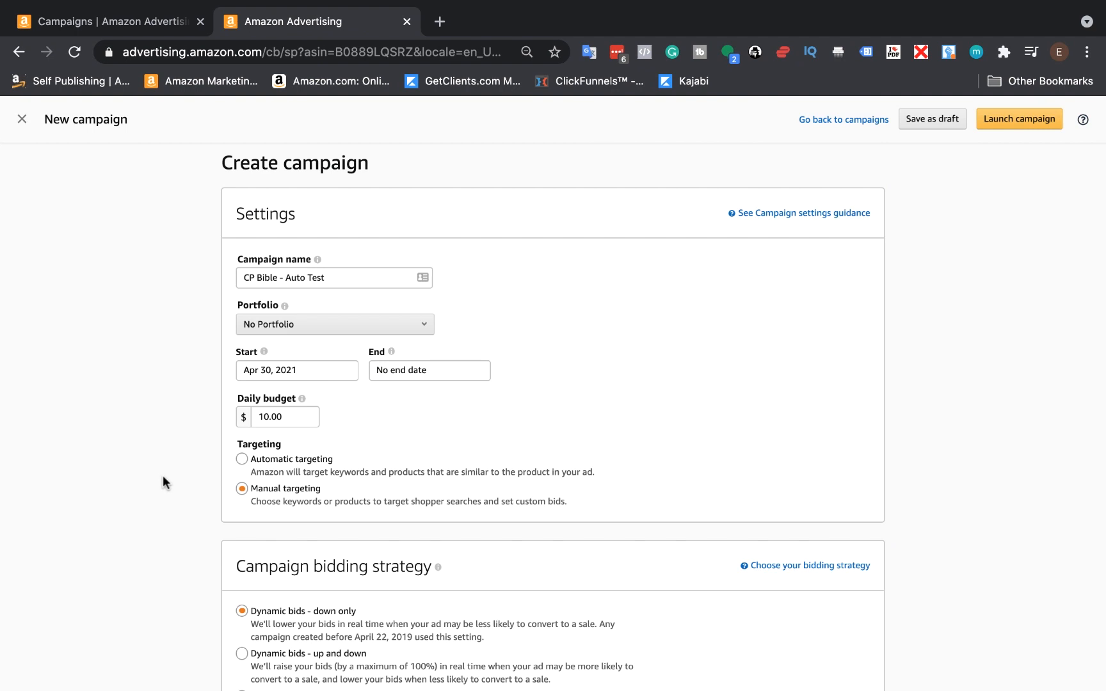
Toggle the campaign's targeting between automatic and manual, leaving it on manual targeting.
click(243, 464)
click(242, 489)
click(242, 460)
click(242, 489)
click(243, 460)
click(242, 489)
Examine the suggested keywords for keyword targeting and their suggested bids for broad, phrase and exact match types.
scroll(214, 596, down, 10)
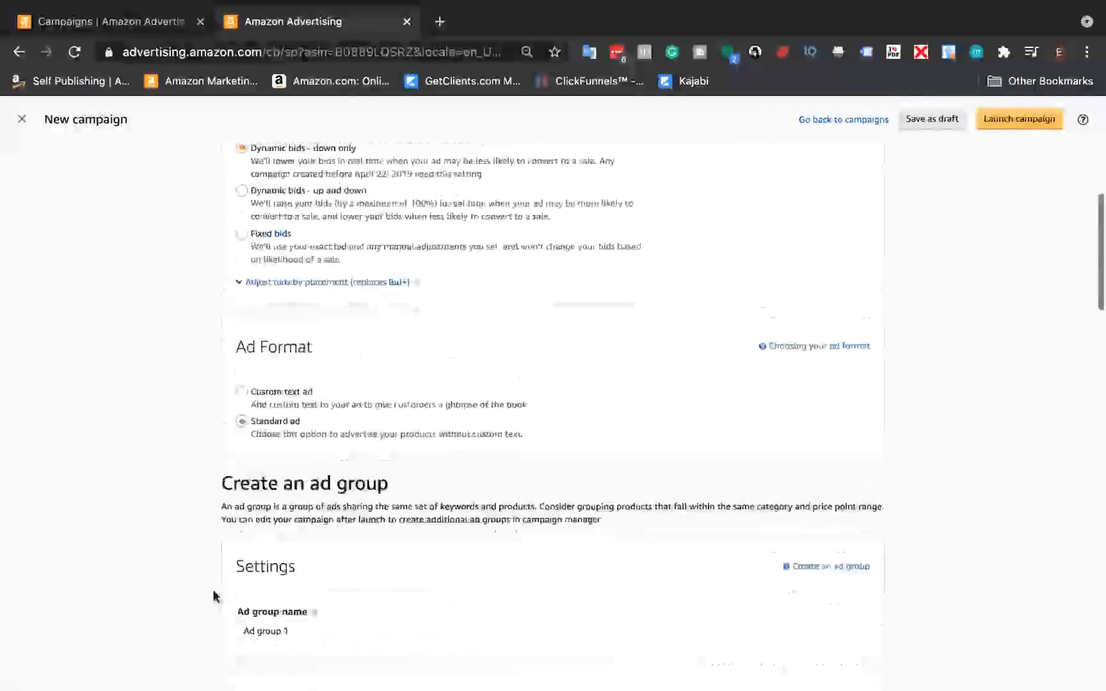
scroll(214, 596, down, 9)
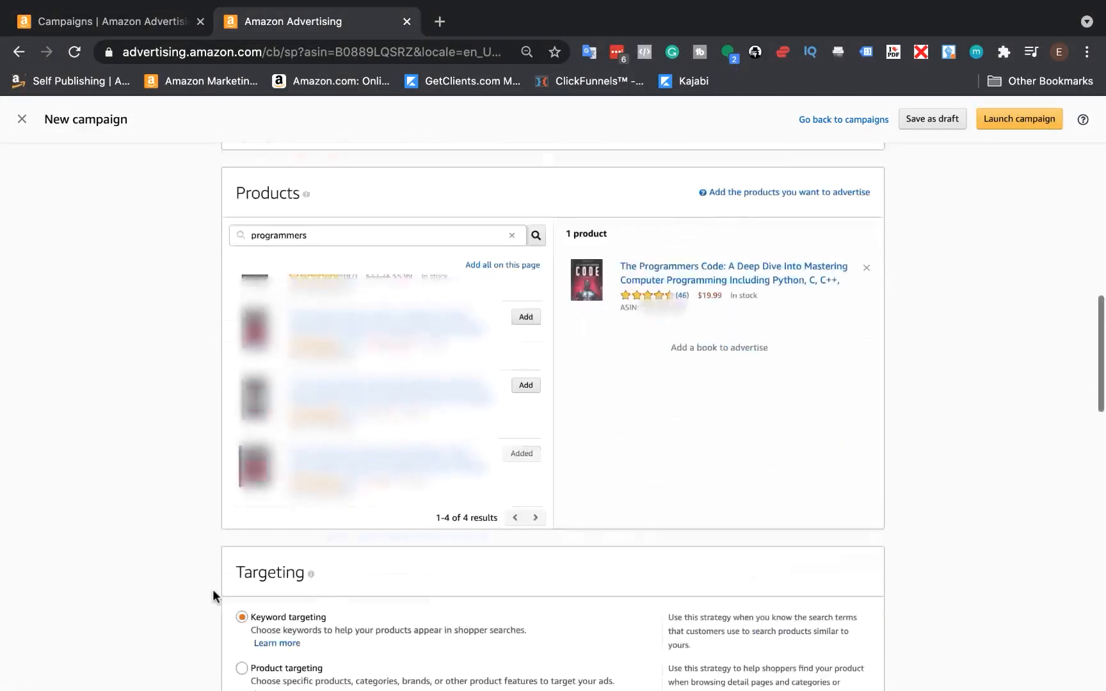
scroll(213, 589, down, 4)
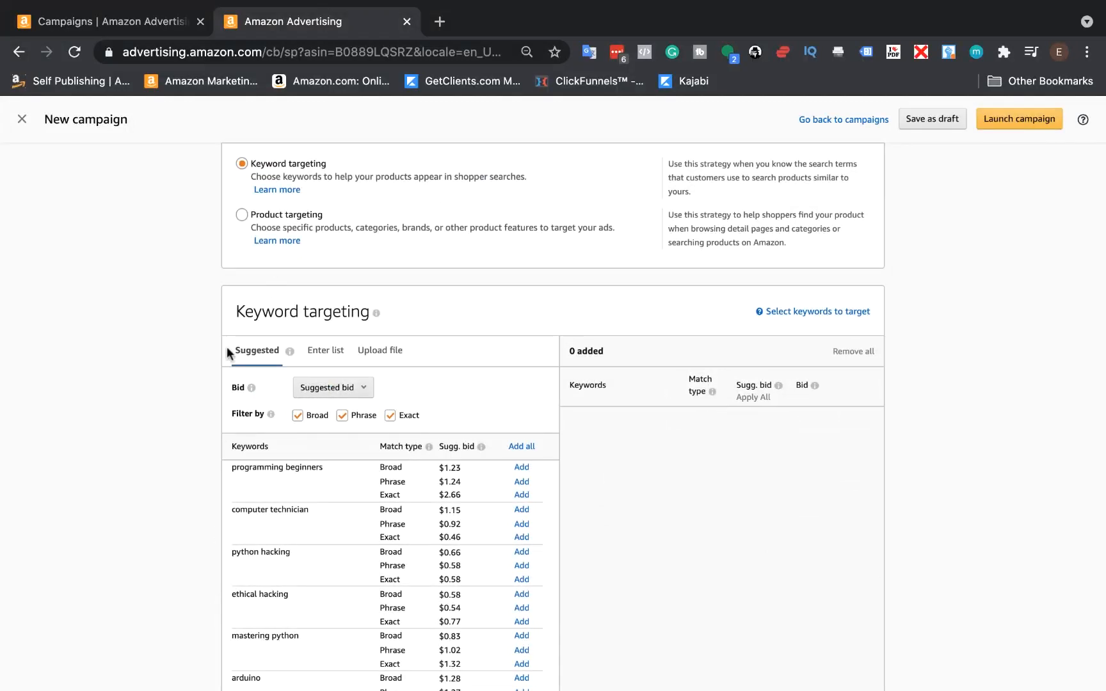
scroll(132, 443, down, 3)
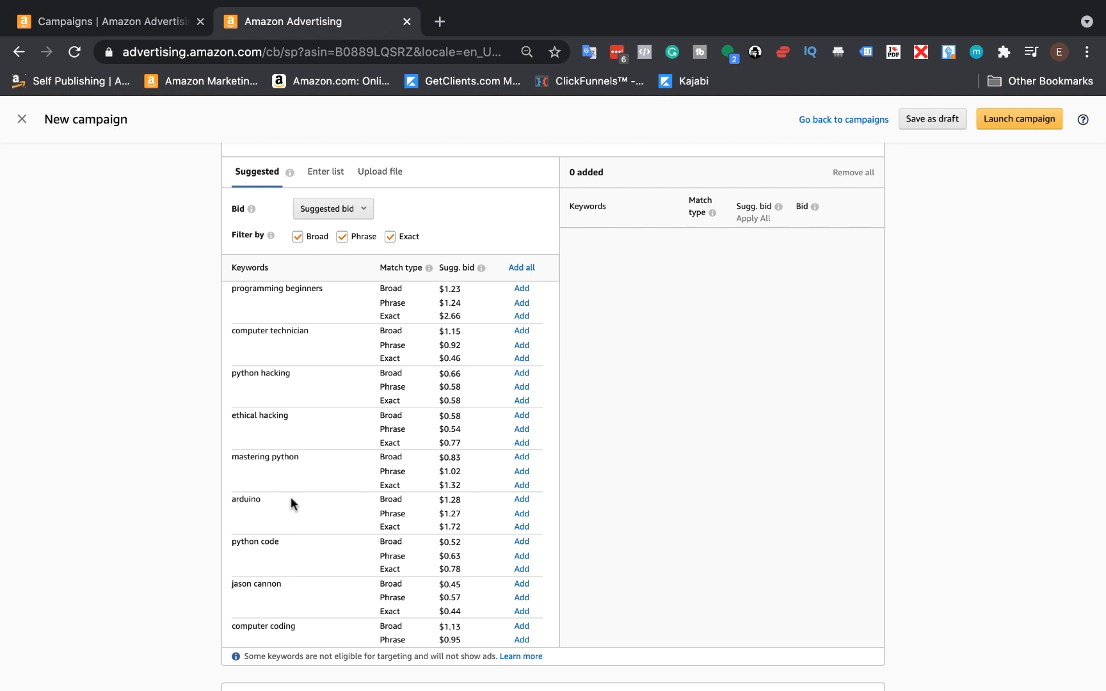
scroll(290, 497, up, 1)
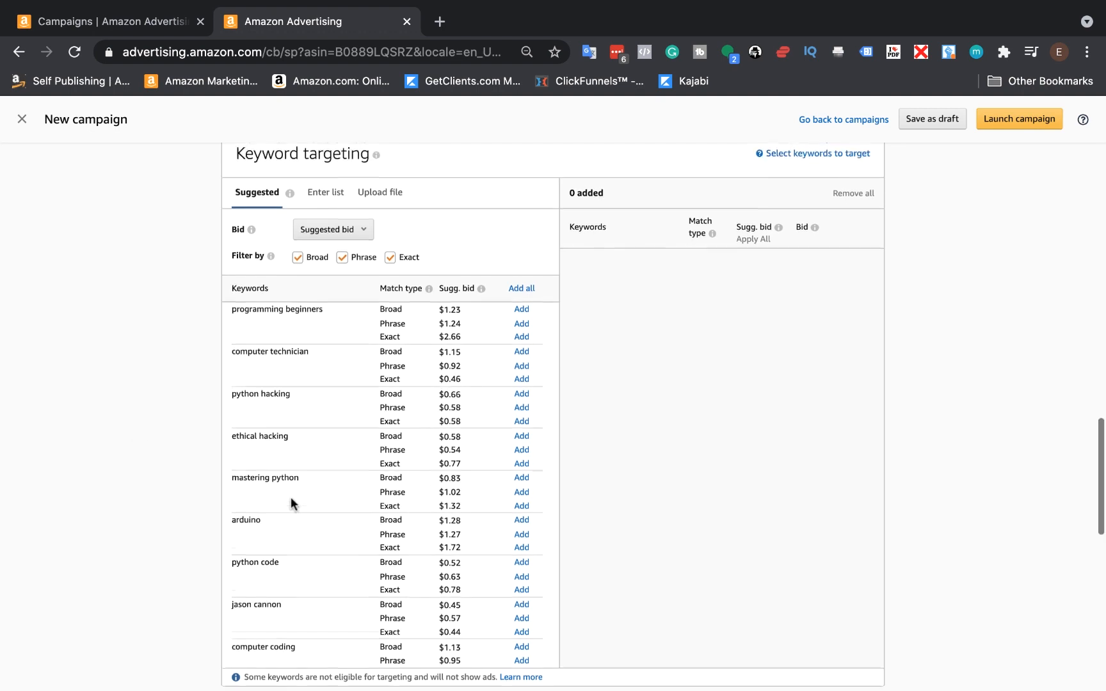
scroll(291, 497, down, 3)
scroll(290, 497, up, 1)
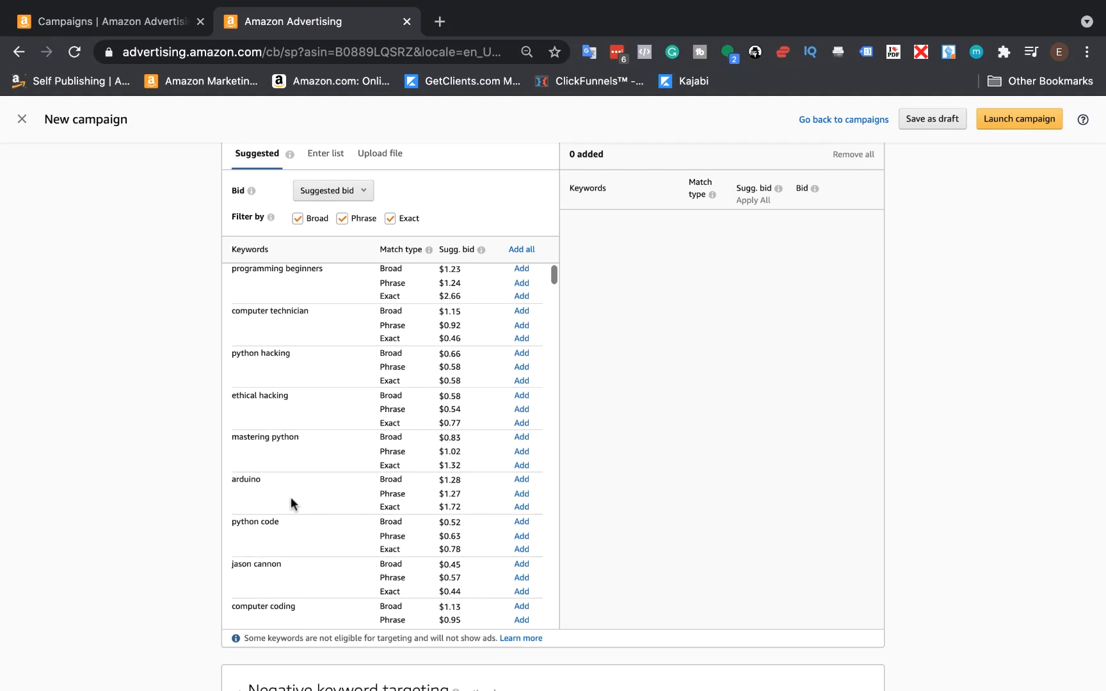
scroll(276, 389, up, 1)
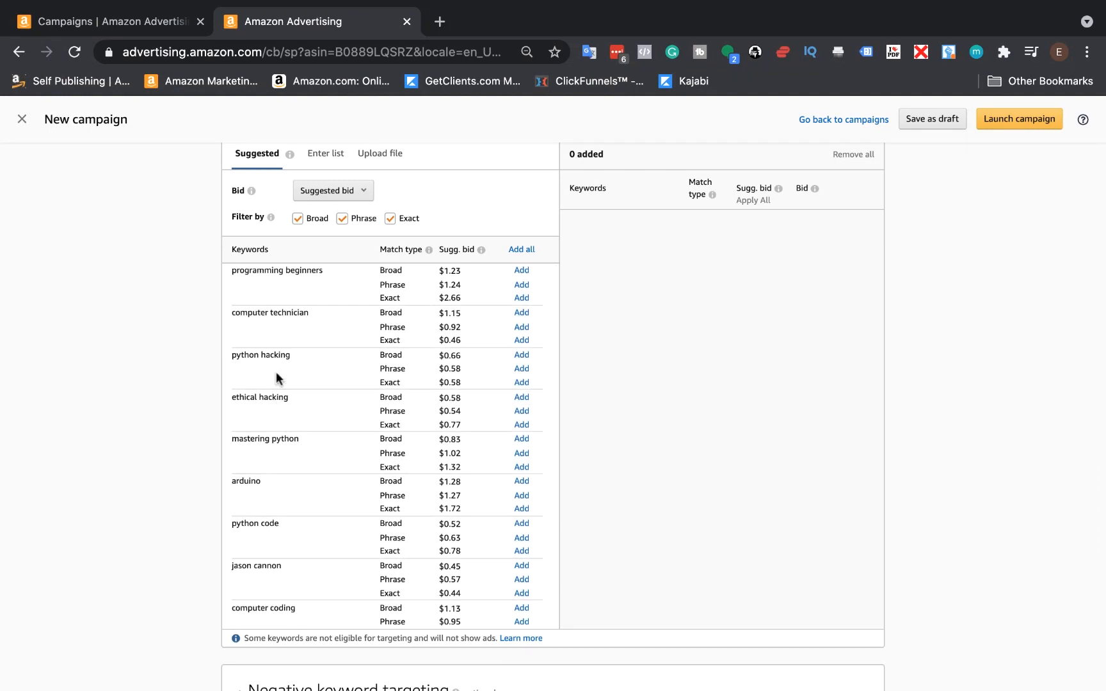
scroll(282, 465, down, 10)
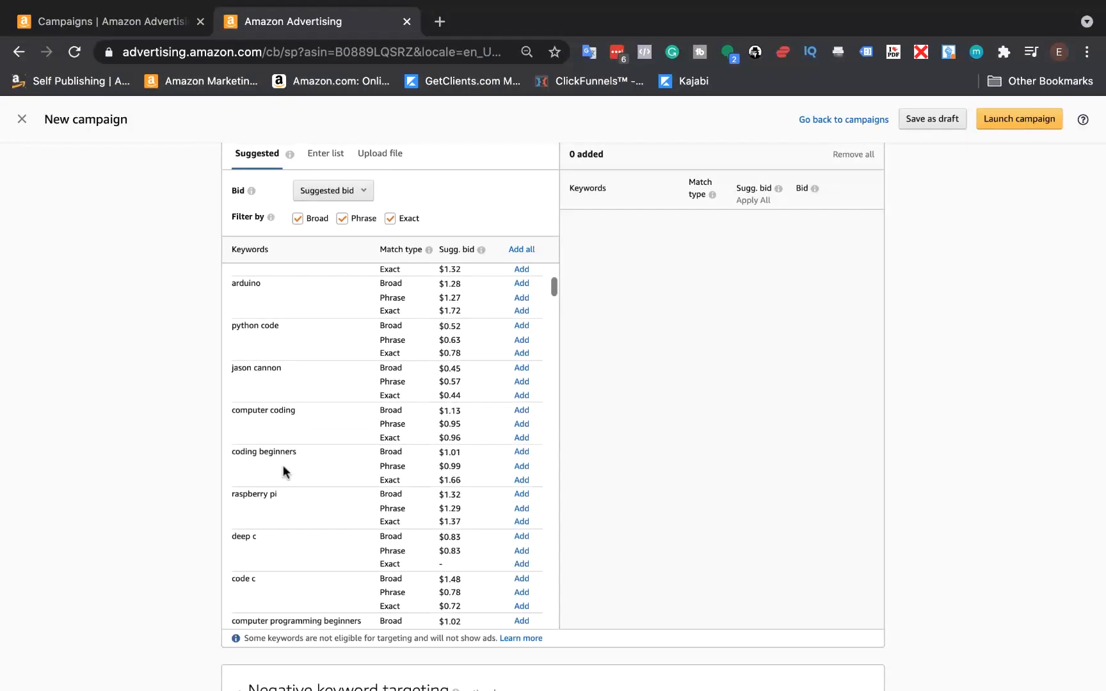
scroll(283, 464, down, 10)
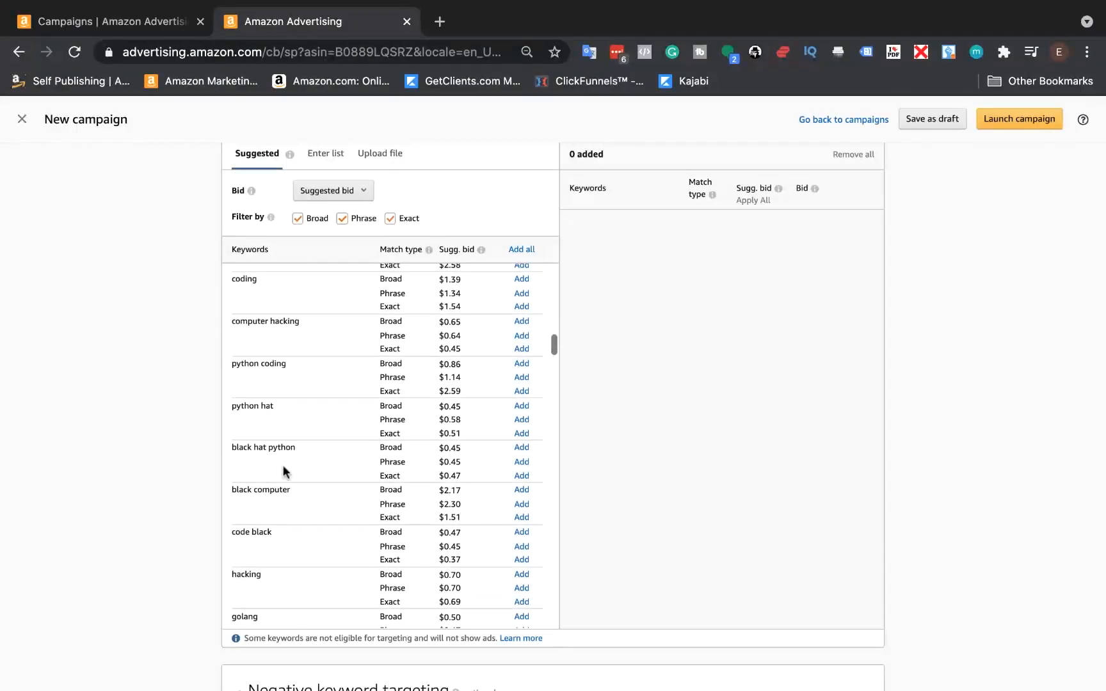
scroll(283, 465, up, 15)
scroll(283, 465, up, 4)
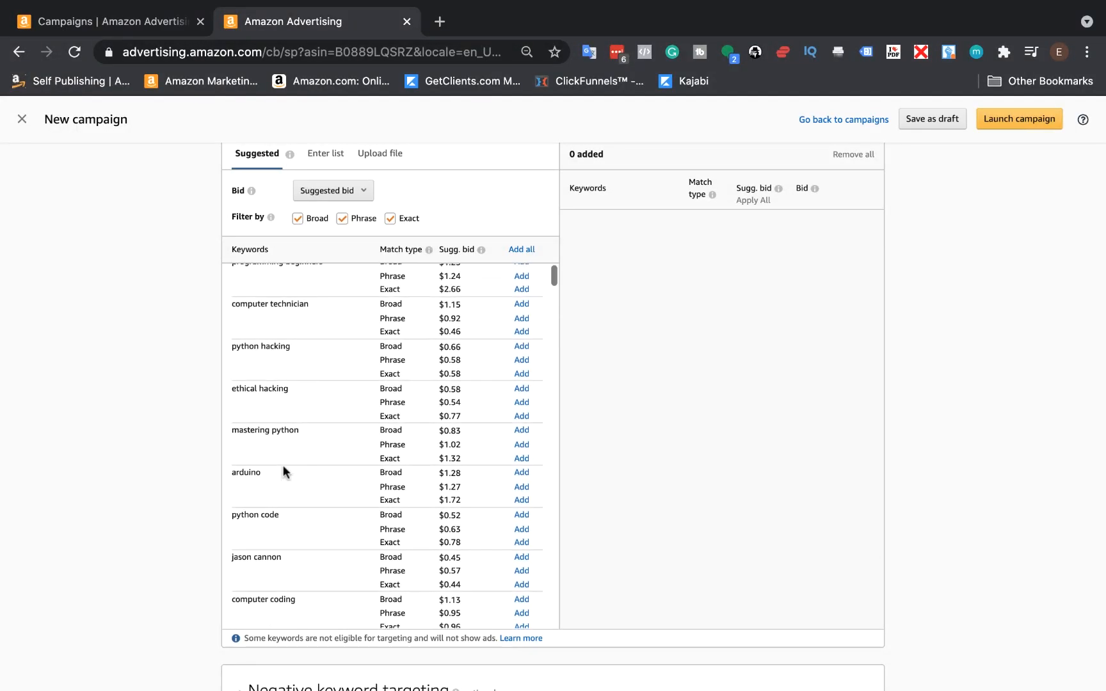
scroll(283, 465, down, 10)
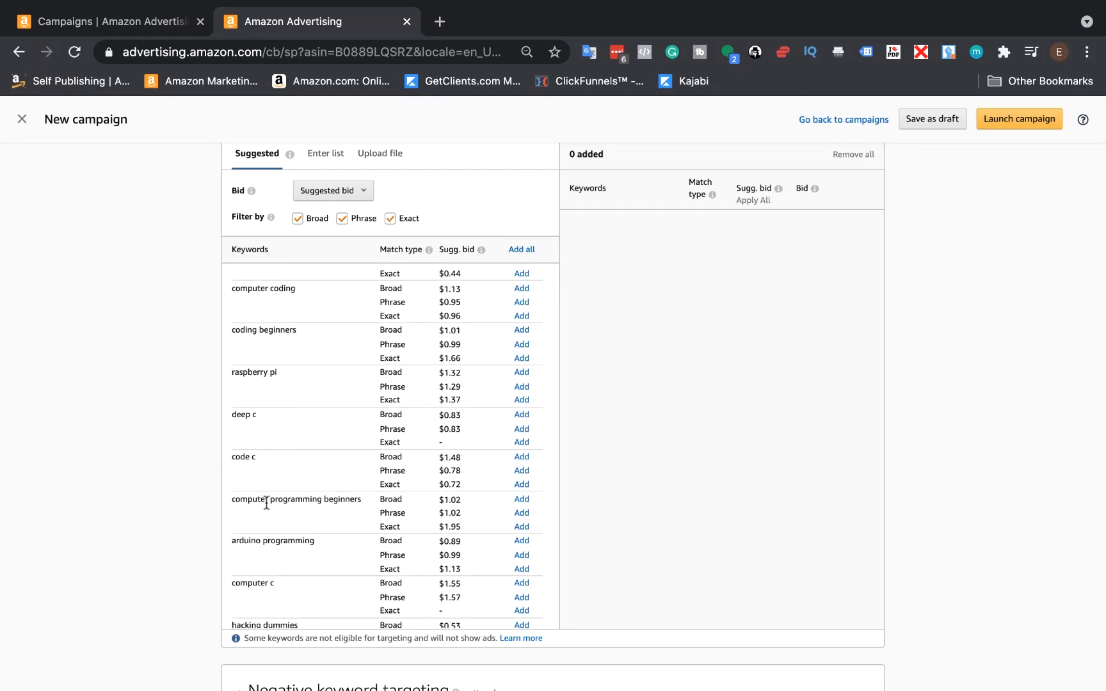
scroll(266, 498, down, 8)
scroll(265, 501, down, 20)
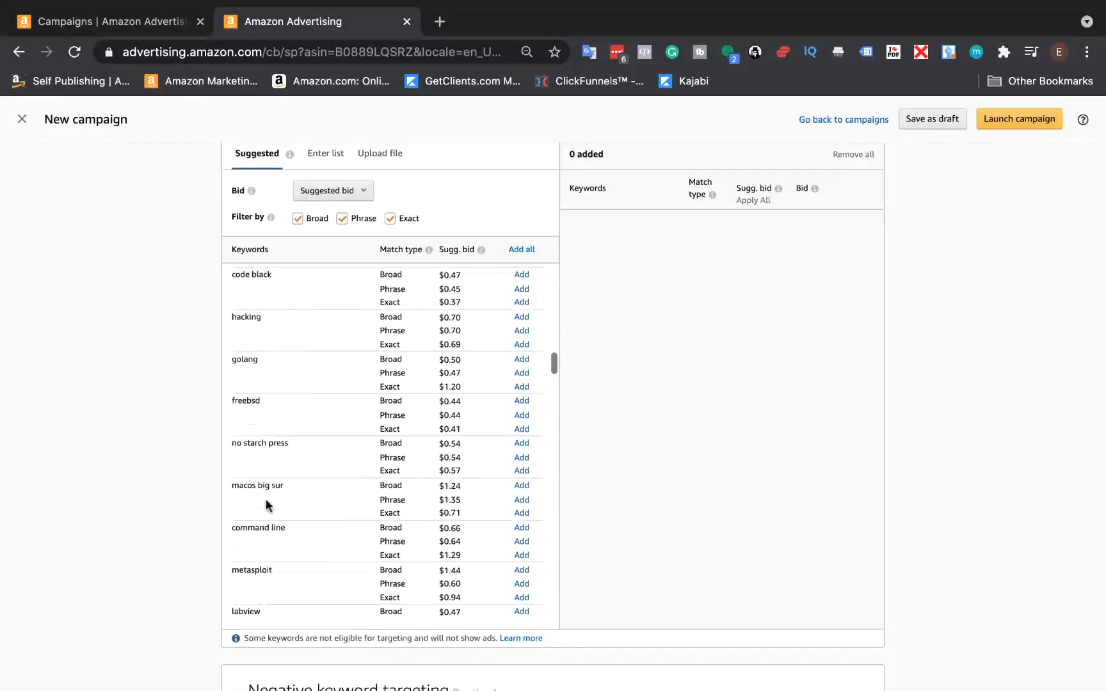
scroll(266, 500, down, 20)
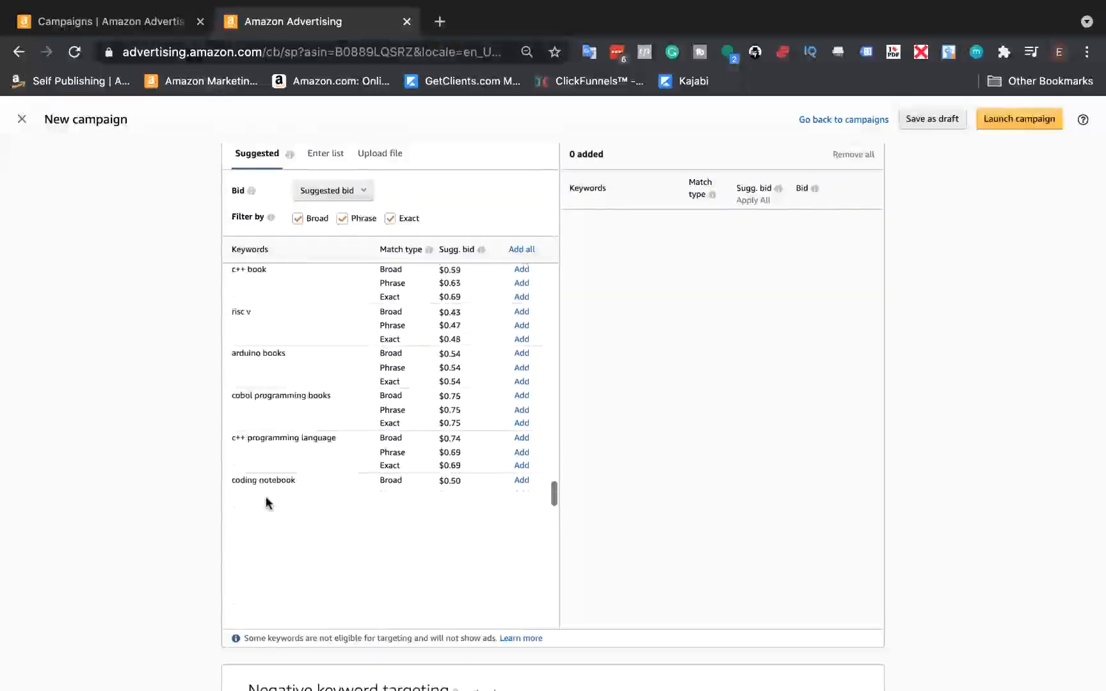
scroll(265, 498, down, 5)
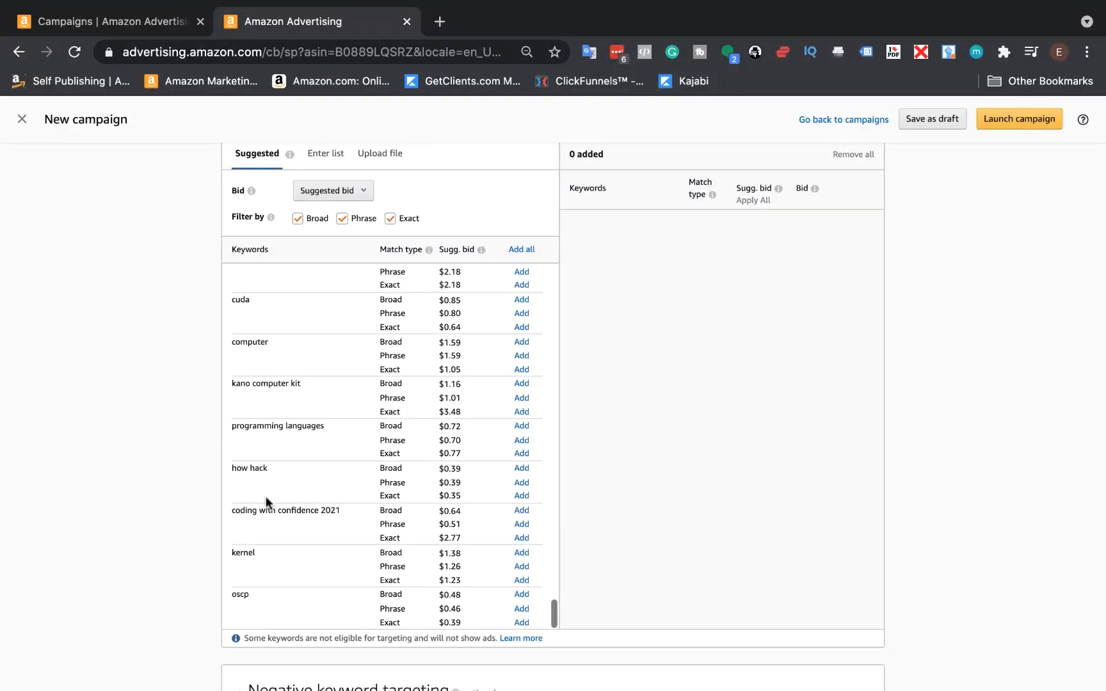
scroll(265, 496, up, 2)
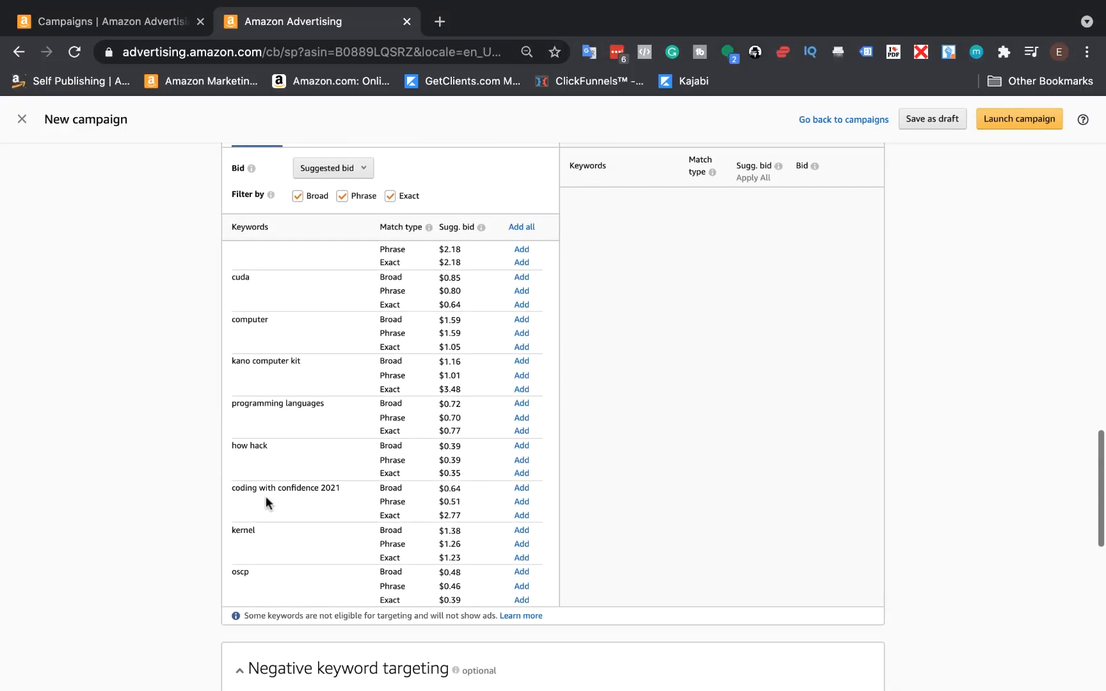
scroll(265, 496, up, 3)
scroll(265, 496, up, 15)
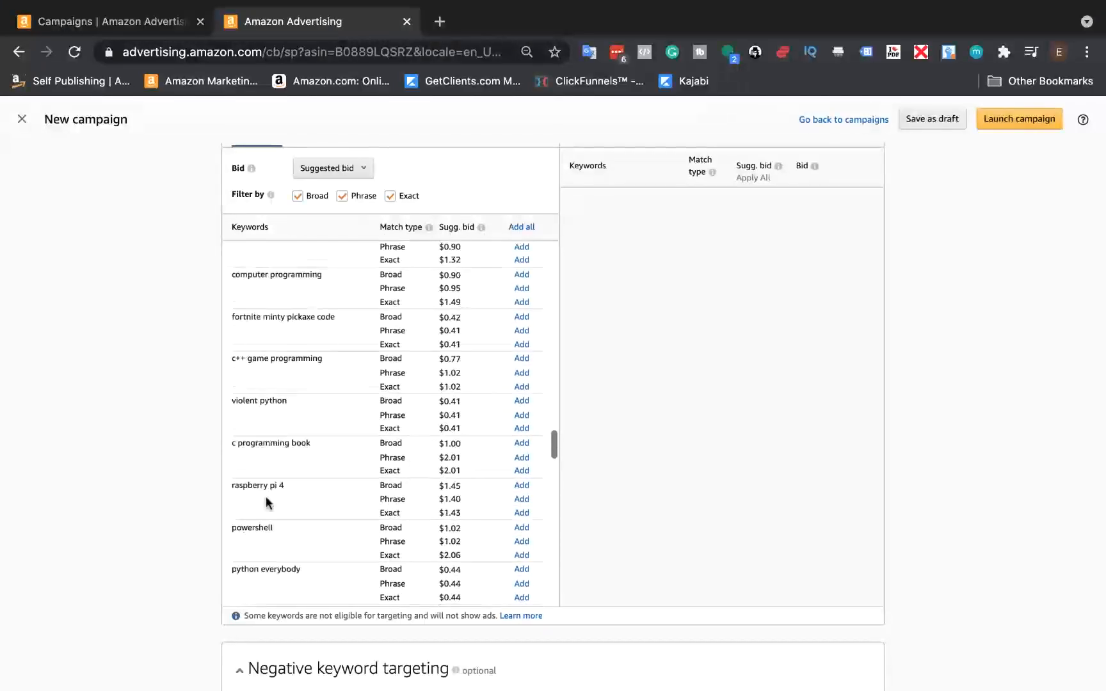
scroll(265, 496, up, 10)
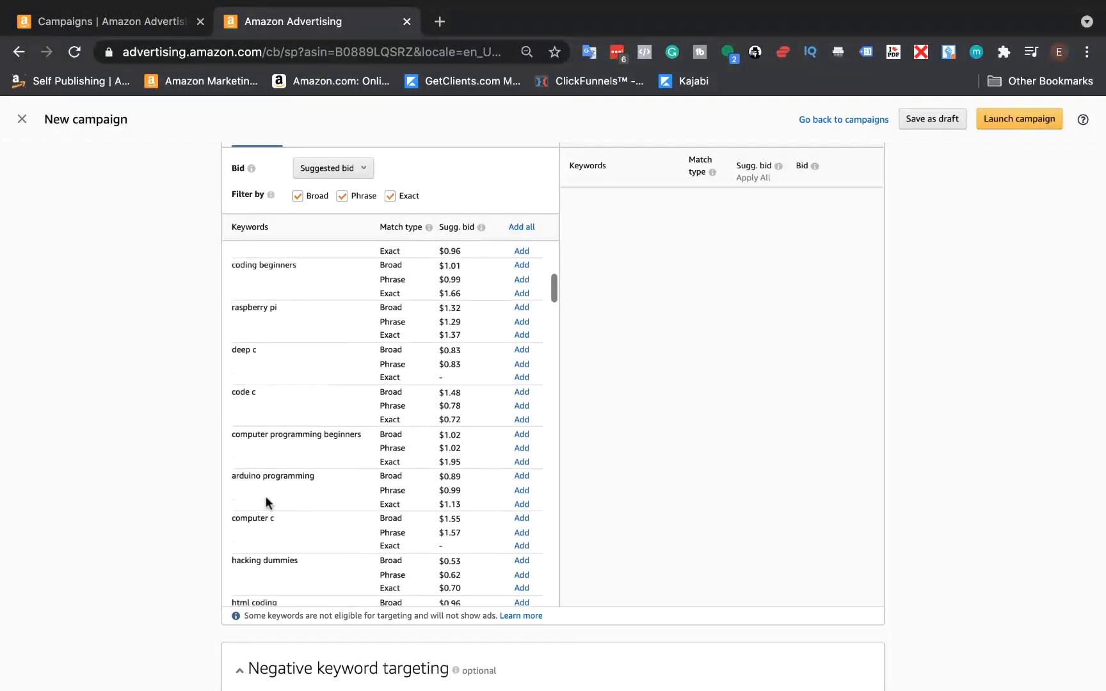
scroll(266, 496, up, 8)
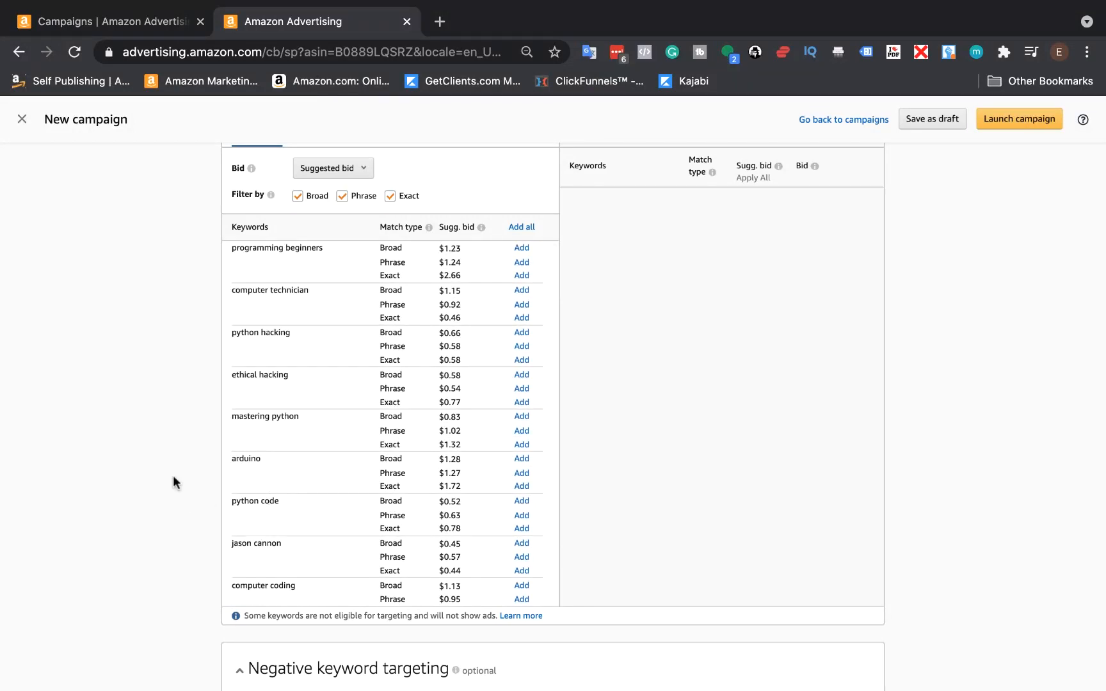
scroll(172, 476, up, 1)
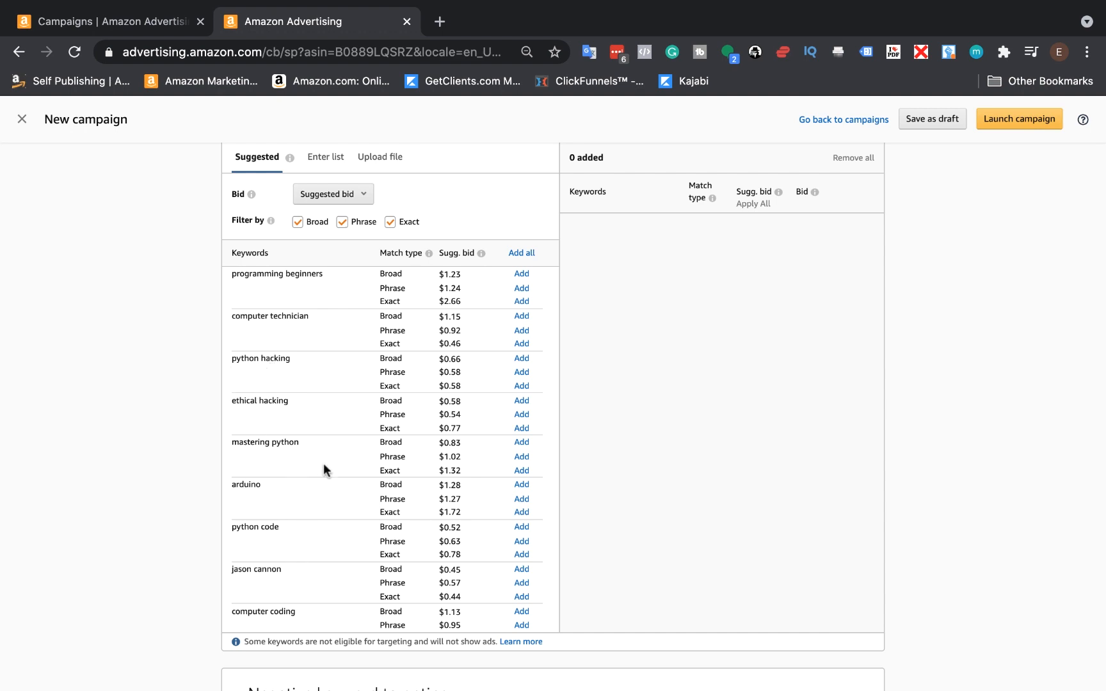
scroll(323, 465, down, 4)
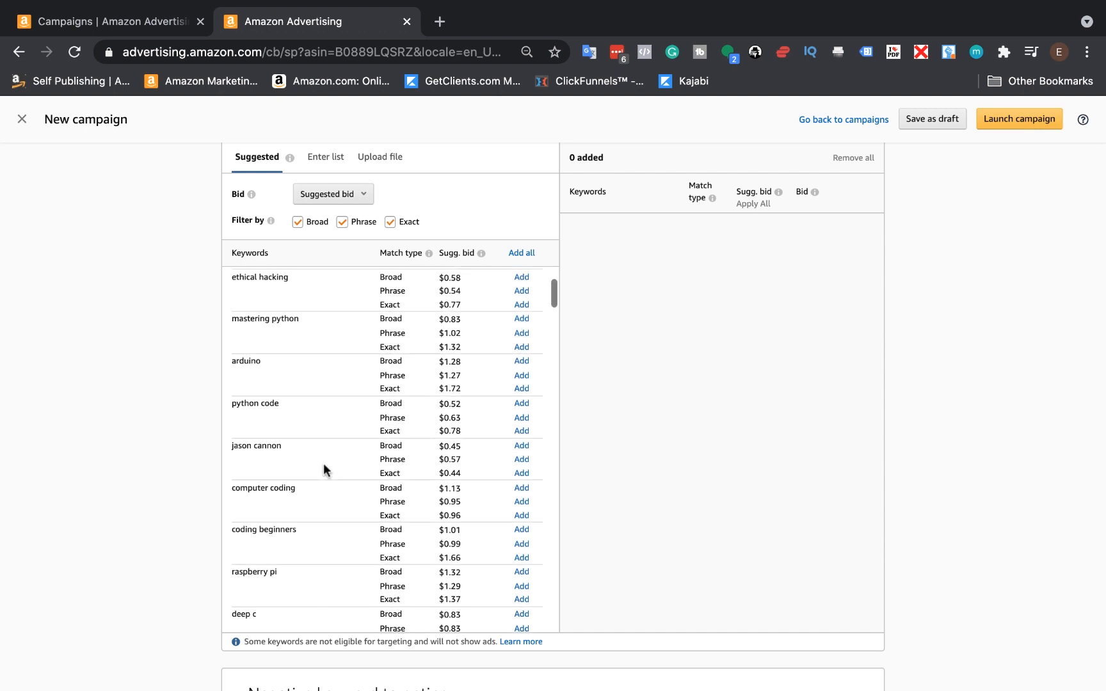
scroll(323, 463, up, 4)
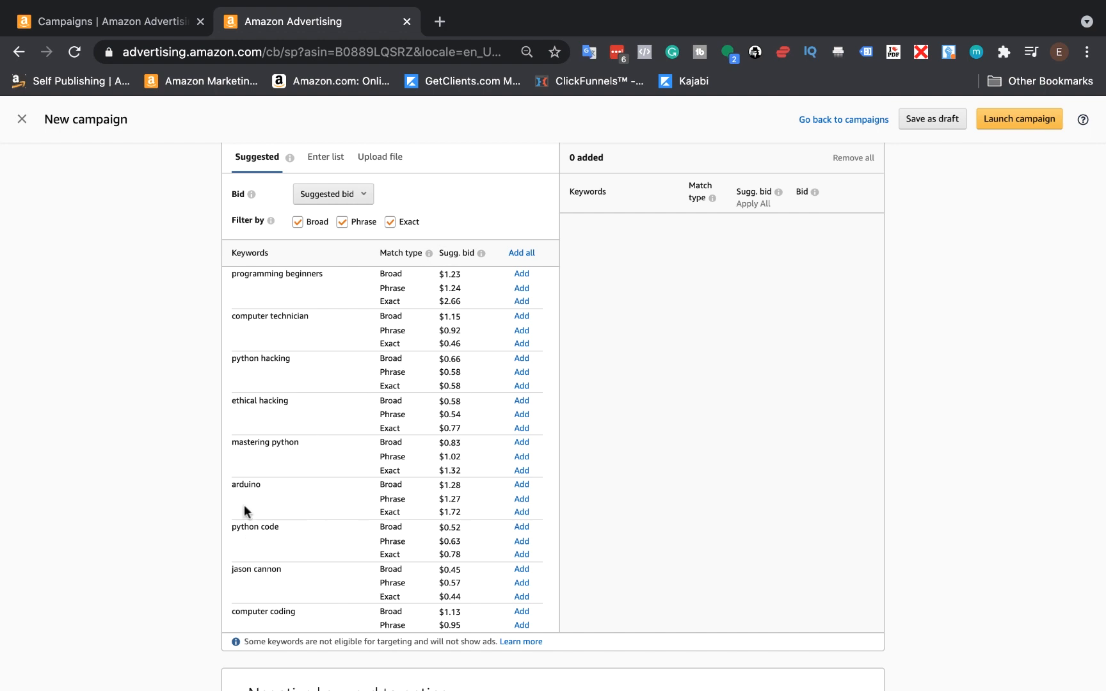
Switch the campaign to automatic targeting and set its bidding strategy to Dynamic bids - down only.
scroll(163, 398, up, 15)
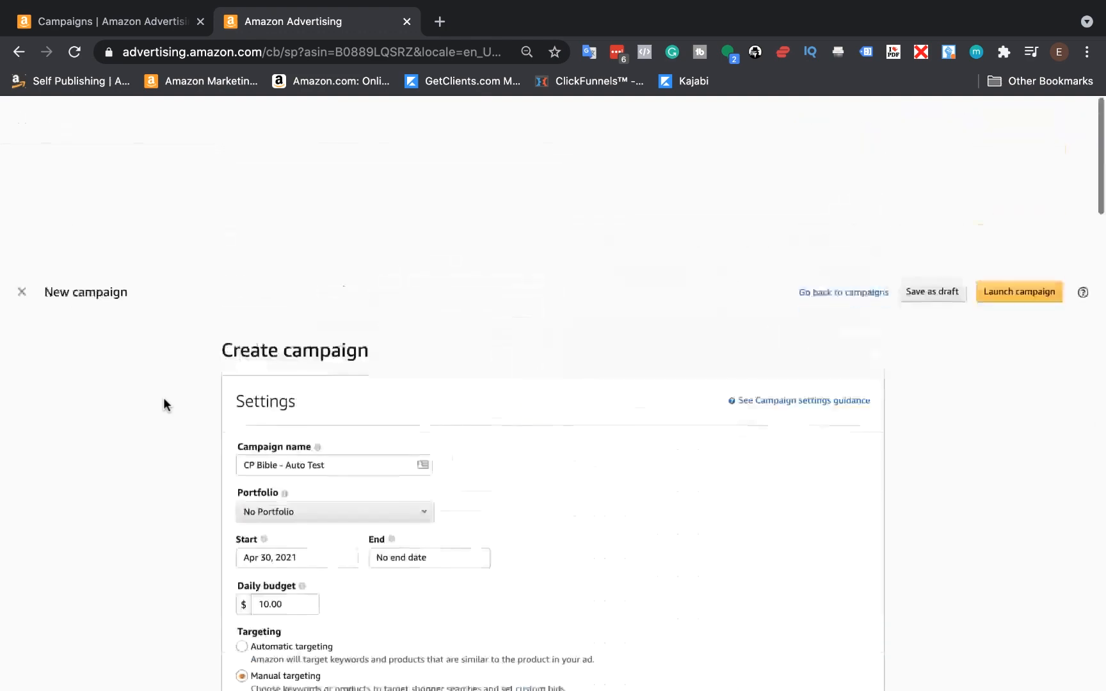
scroll(206, 379, down, 3)
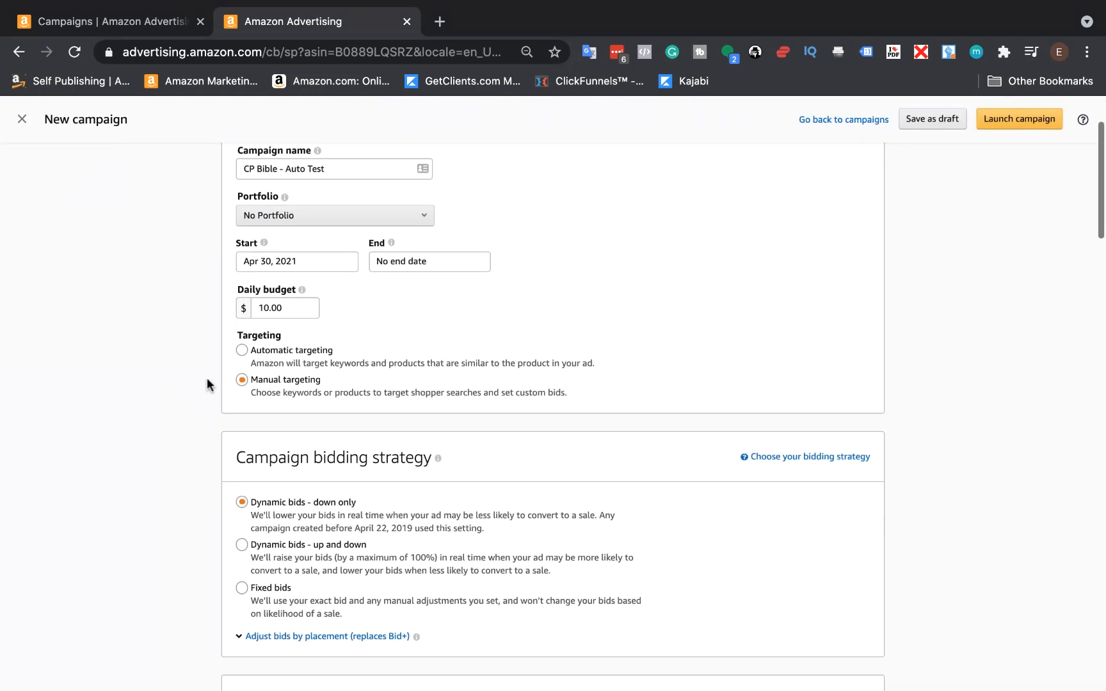
click(242, 351)
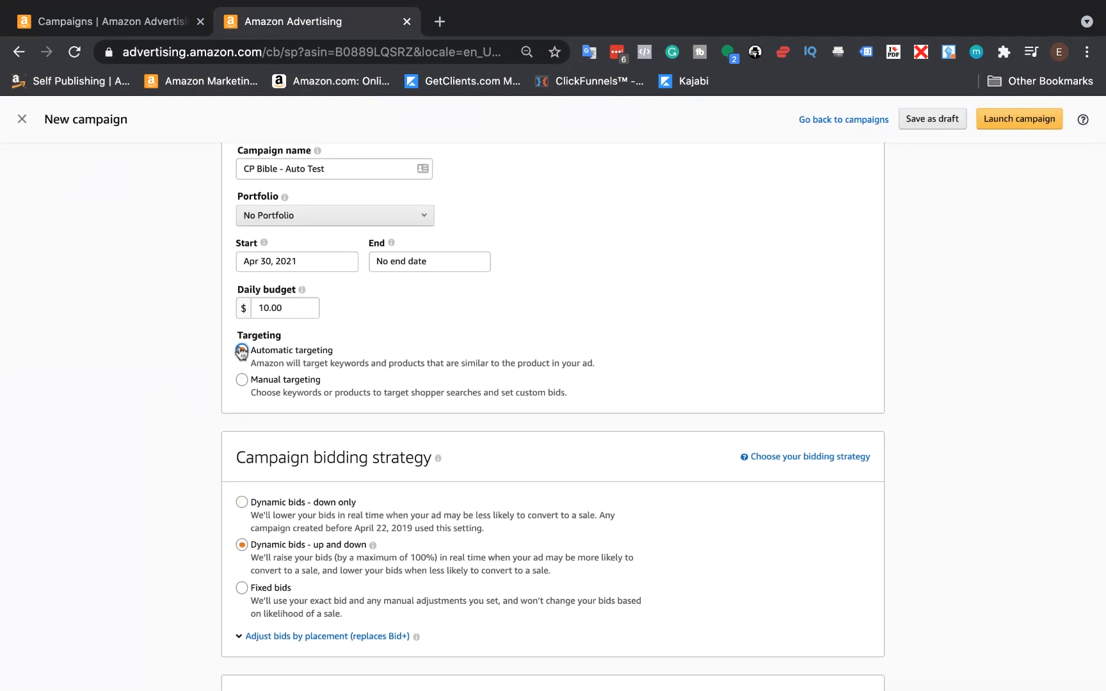
click(241, 503)
Collapse the optional negative keyword targeting section and launch the automatic campaign.
scroll(180, 538, down, 5)
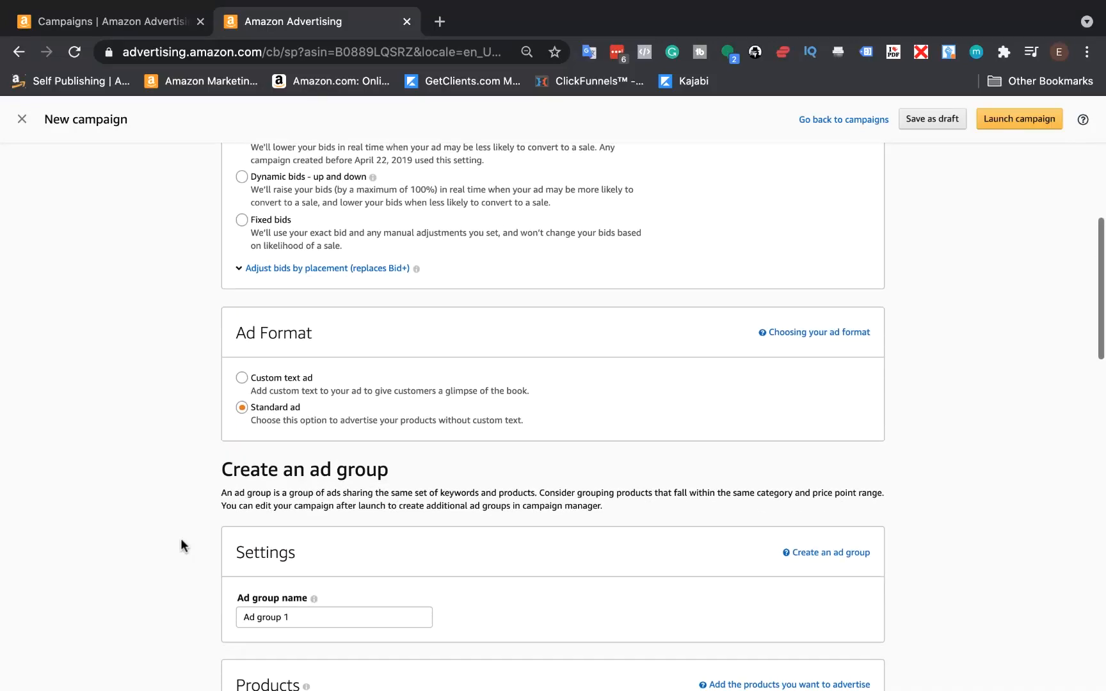
scroll(156, 502, down, 5)
scroll(157, 502, down, 10)
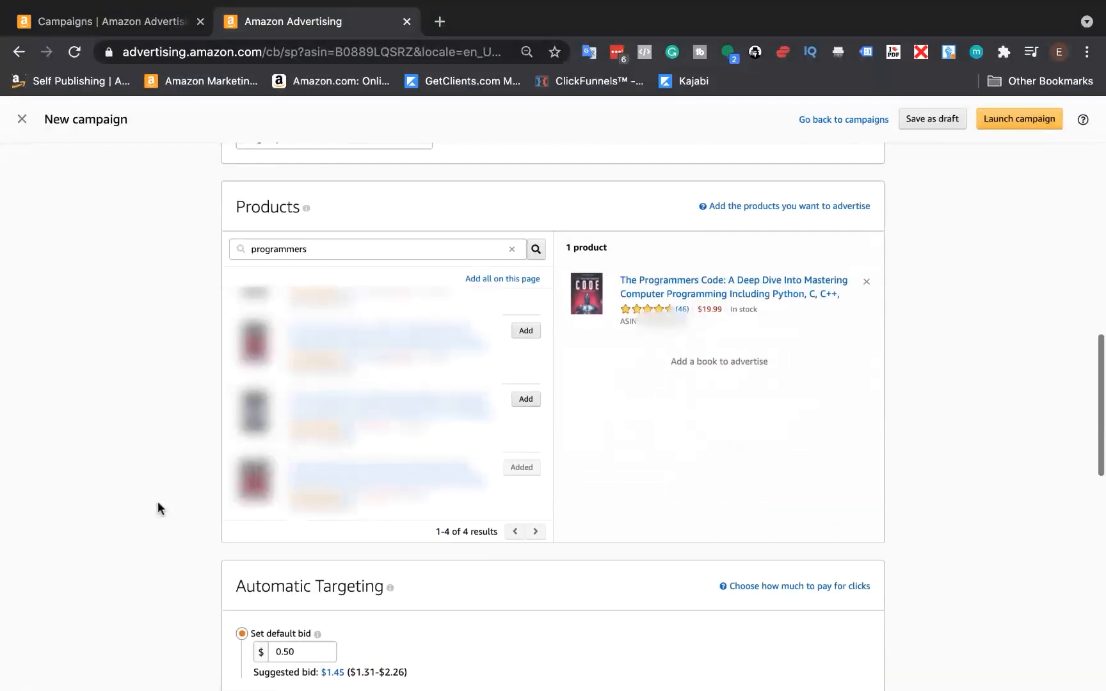
scroll(157, 501, down, 2)
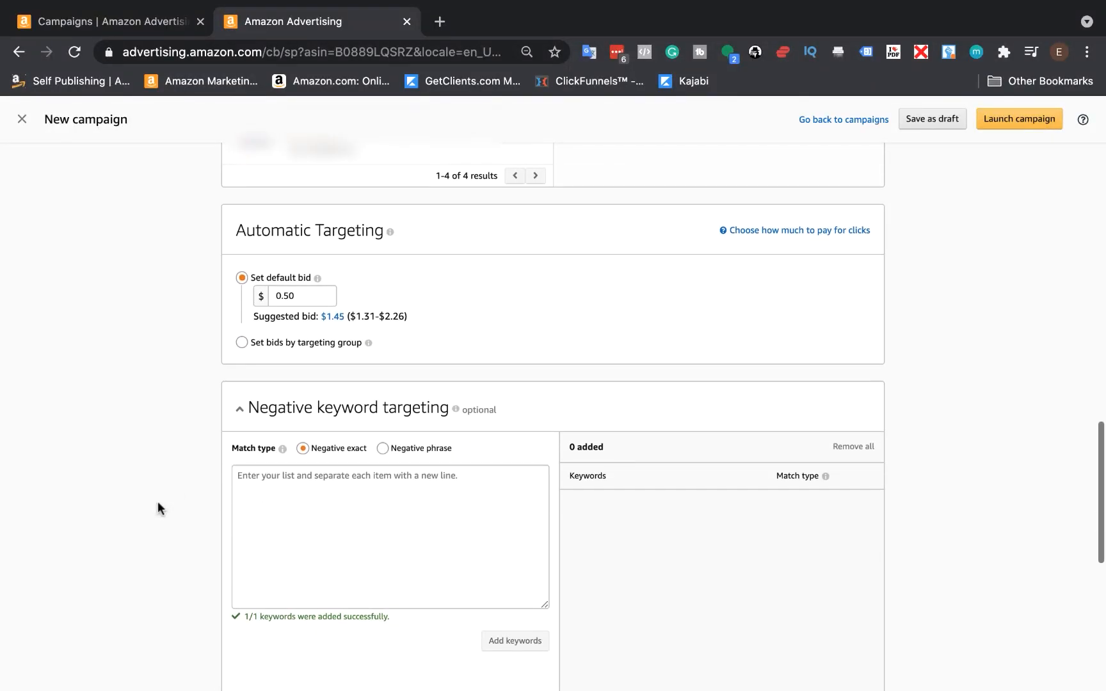
scroll(178, 384, down, 4)
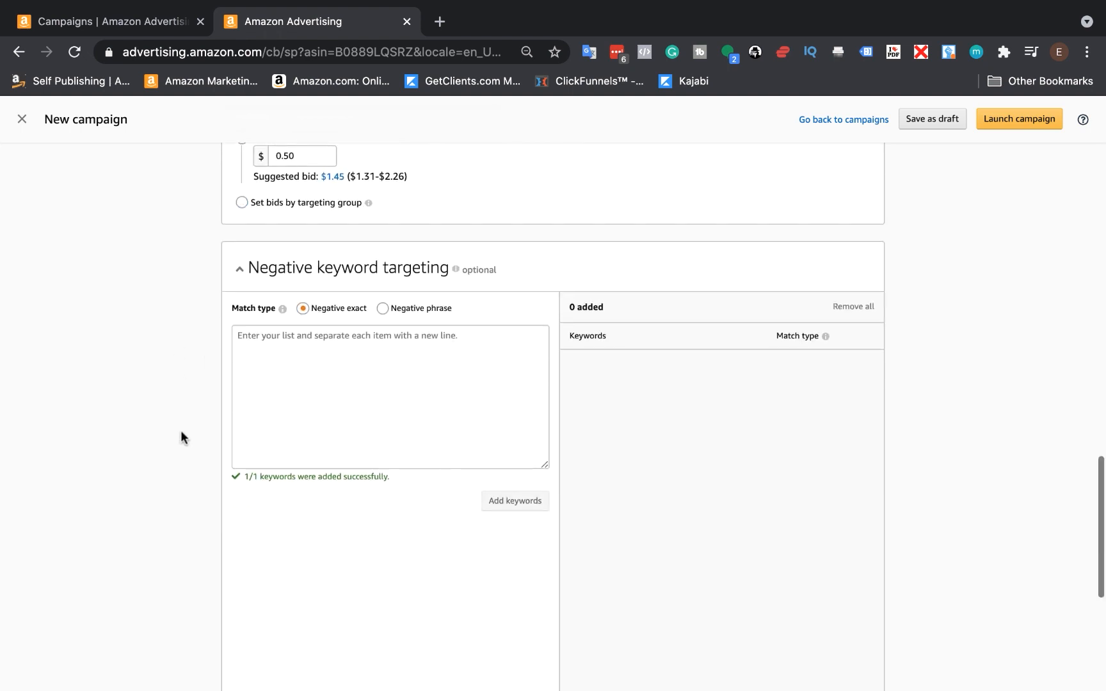
click(252, 259)
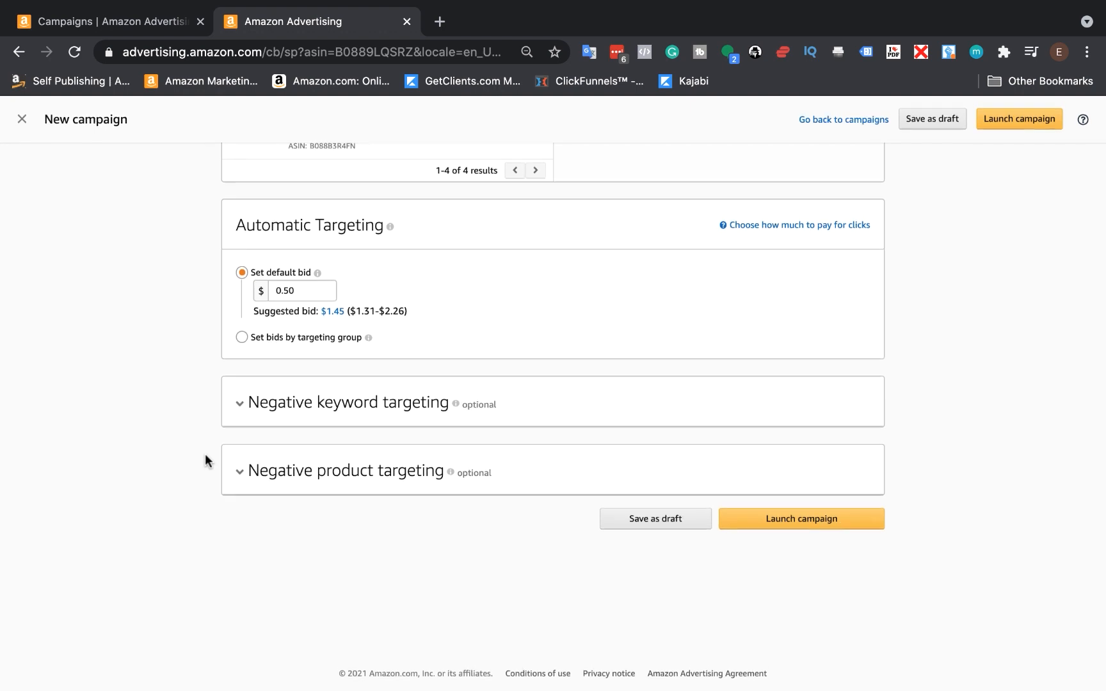
click(787, 521)
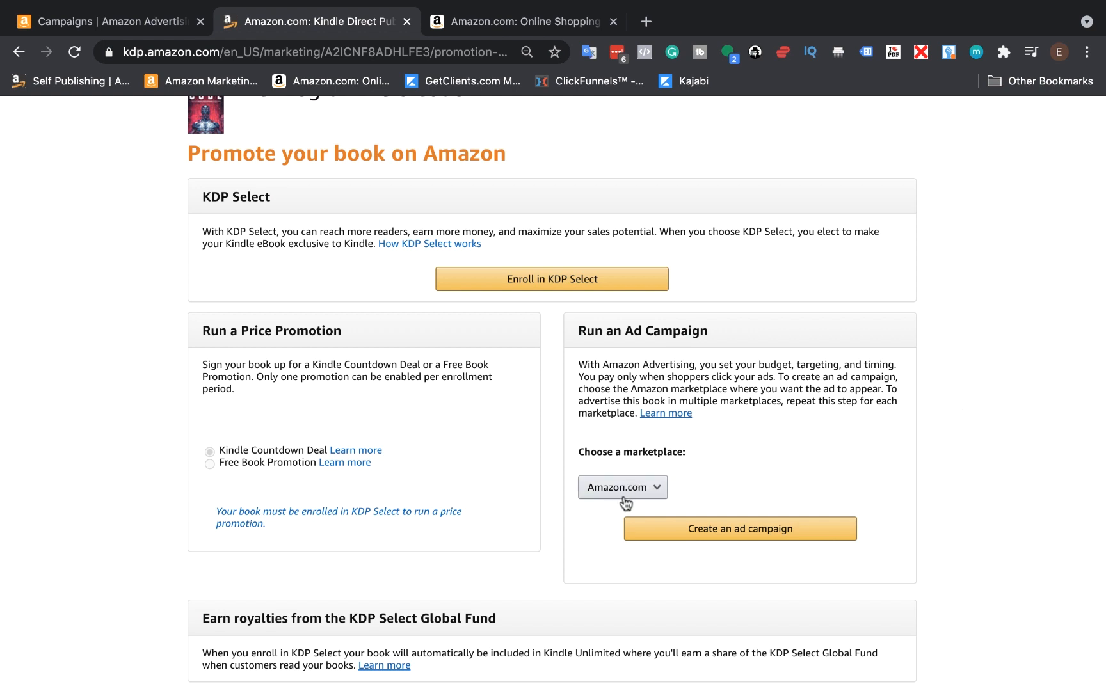
Start another ad campaign for the book on the Amazon.com marketplace, choosing Sponsored Products as the campaign type.
click(738, 541)
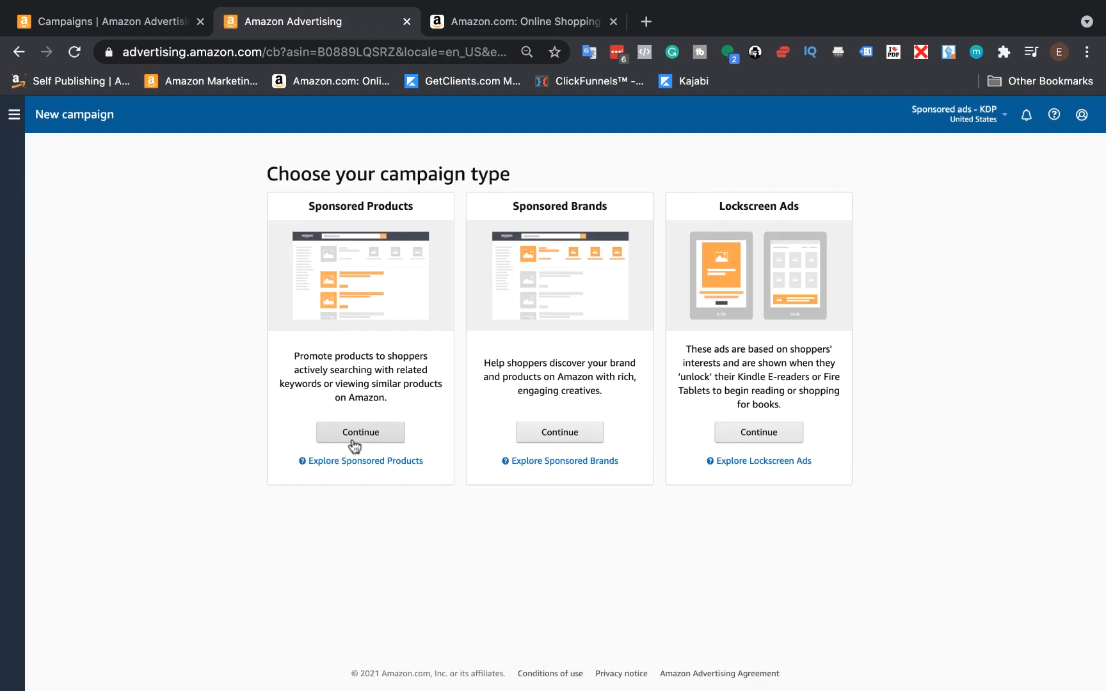
click(356, 437)
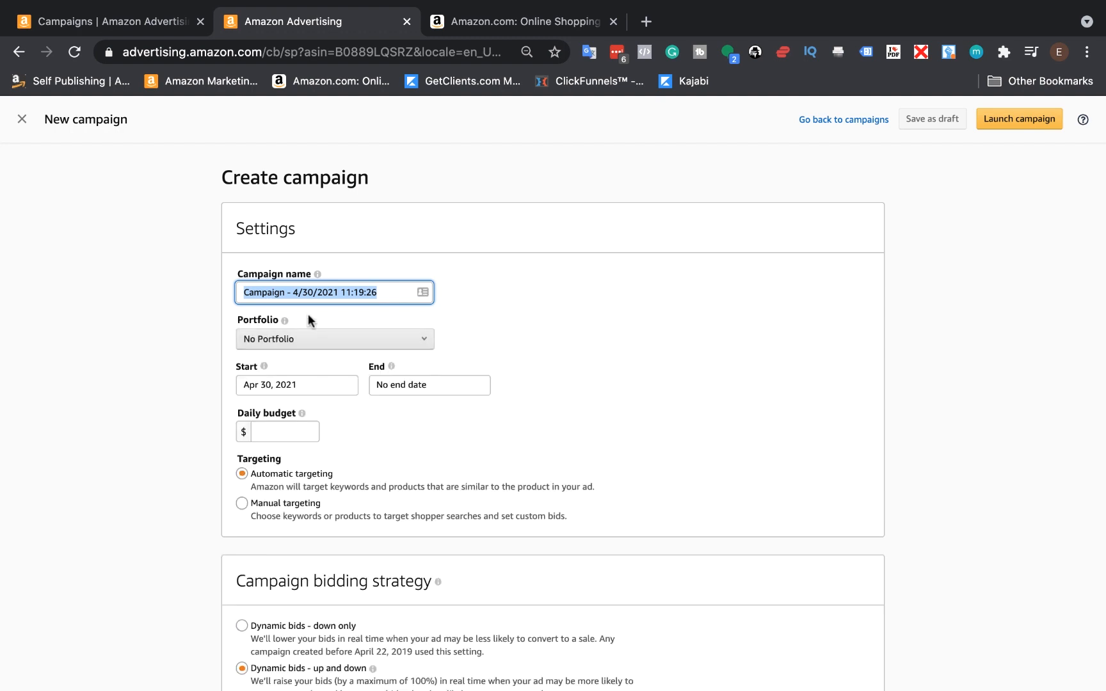
Name the campaign "CP Bible - Manual Test" and set its daily budget to $10.00.
text(CP B)
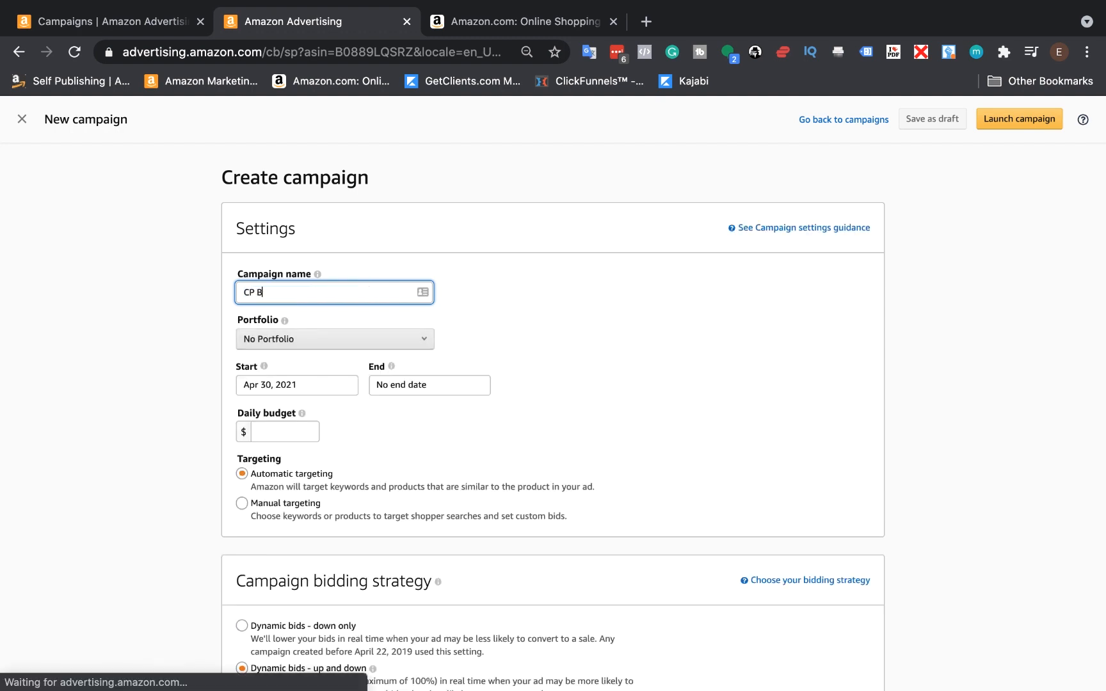
text(ible - Ma)
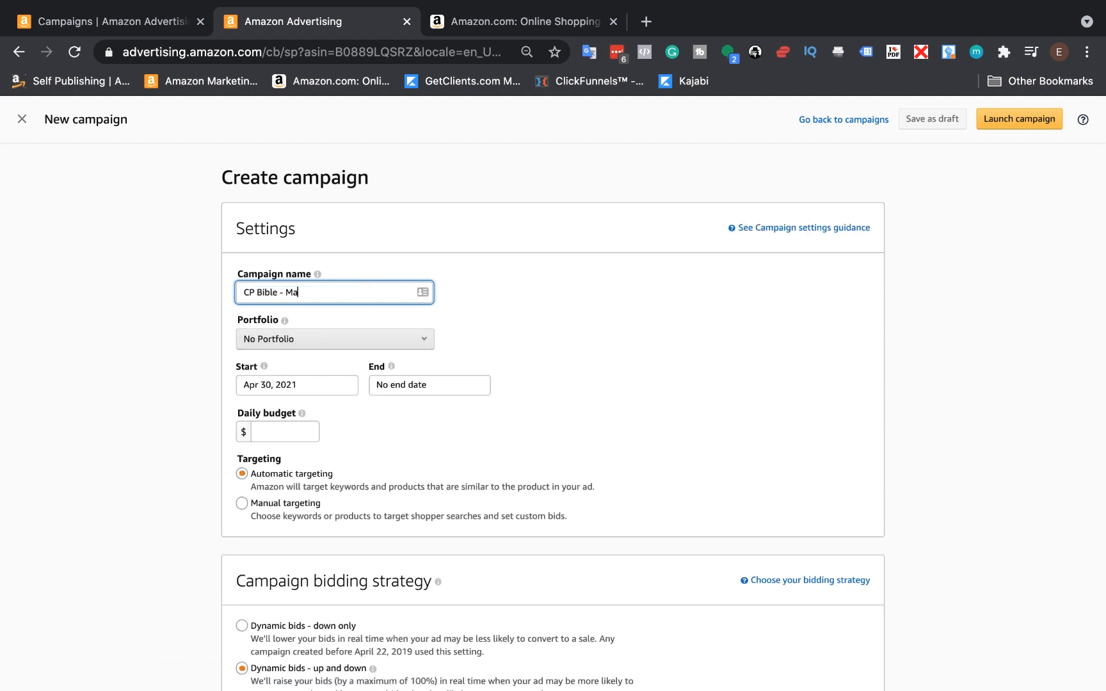
text(nual Test)
click(272, 432)
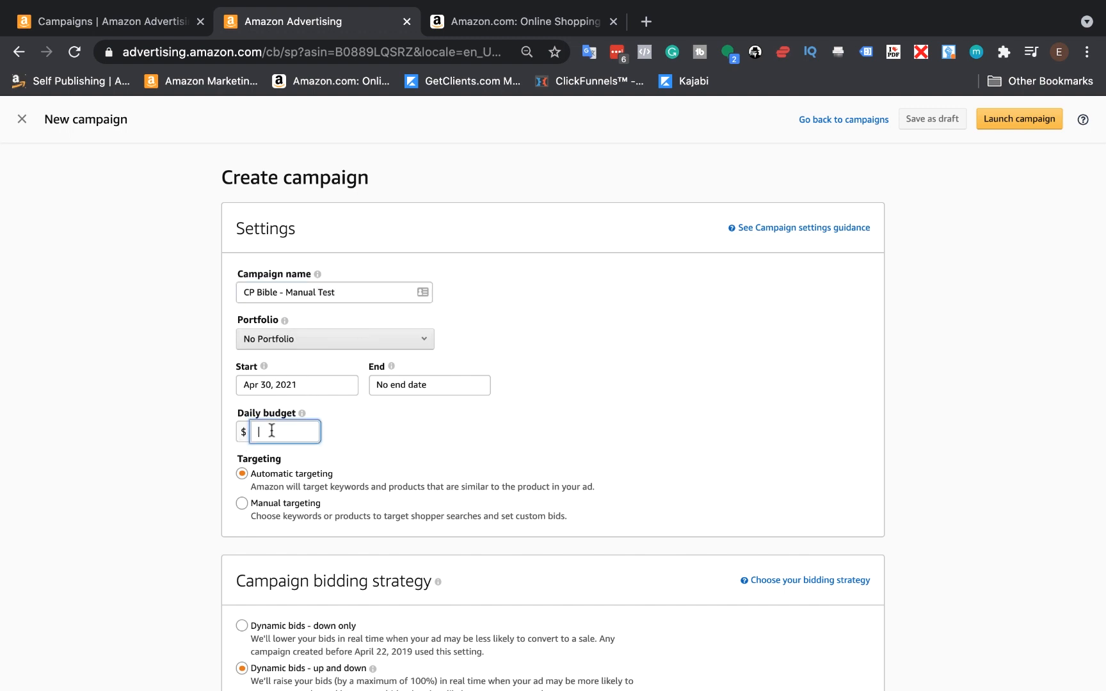
text(10)
click(180, 430)
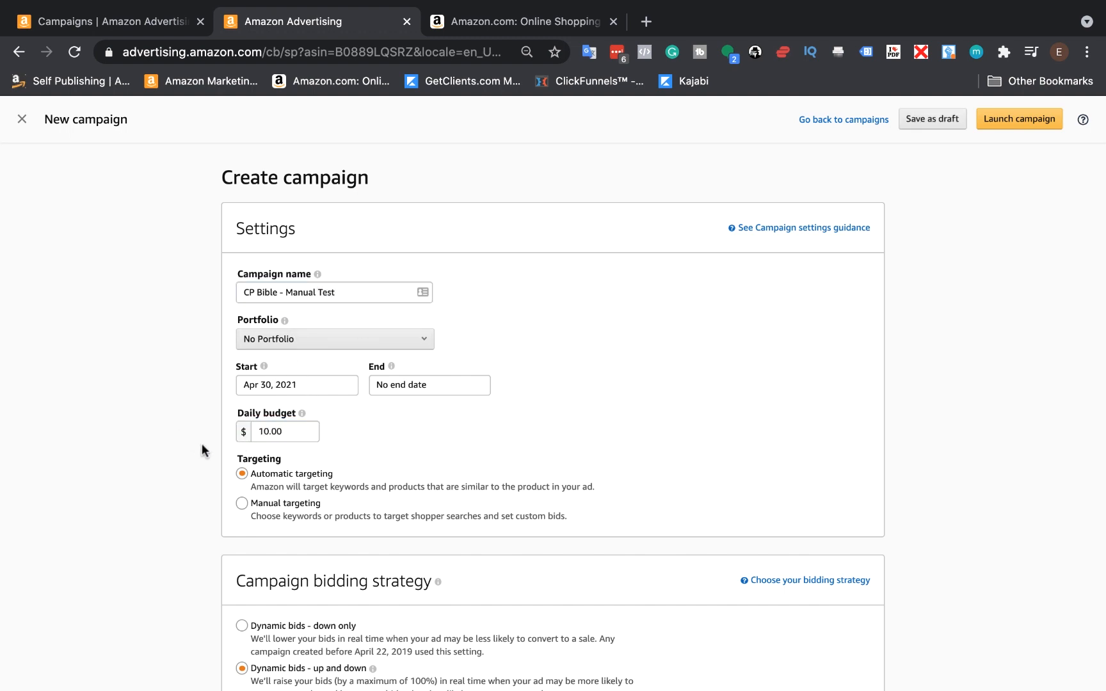
Switch the campaign to manual targeting and set its bidding strategy to Dynamic bids - down only.
click(242, 504)
scroll(350, 523, down, 3)
click(255, 524)
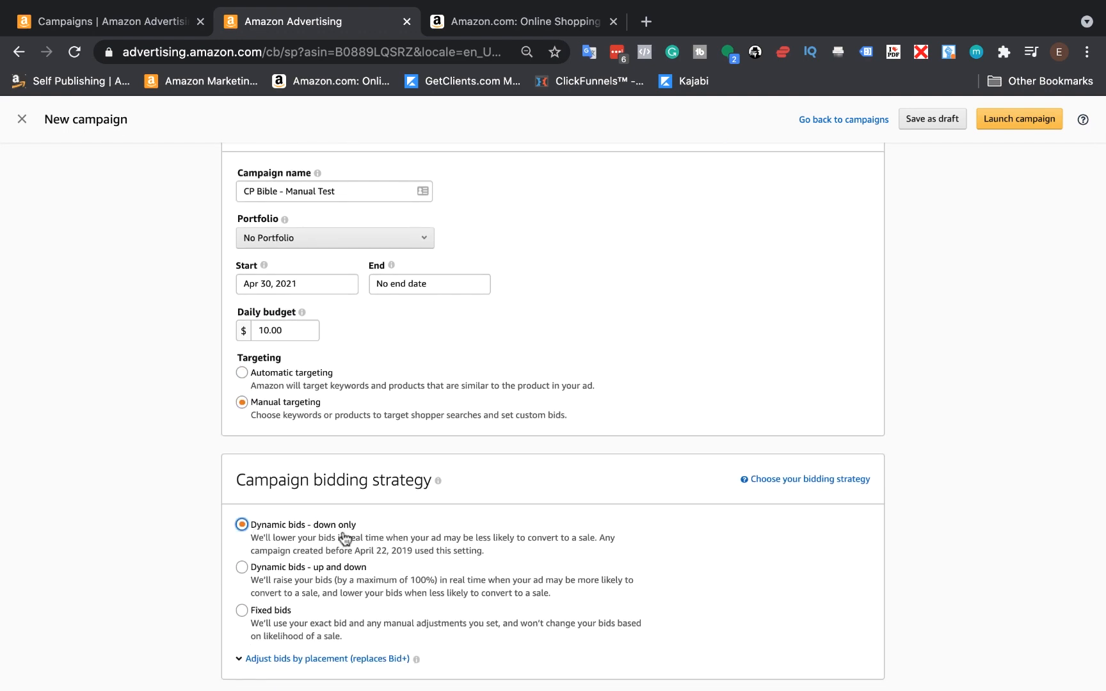
Set the ad format to Standard ad, without custom text.
scroll(346, 539, down, 8)
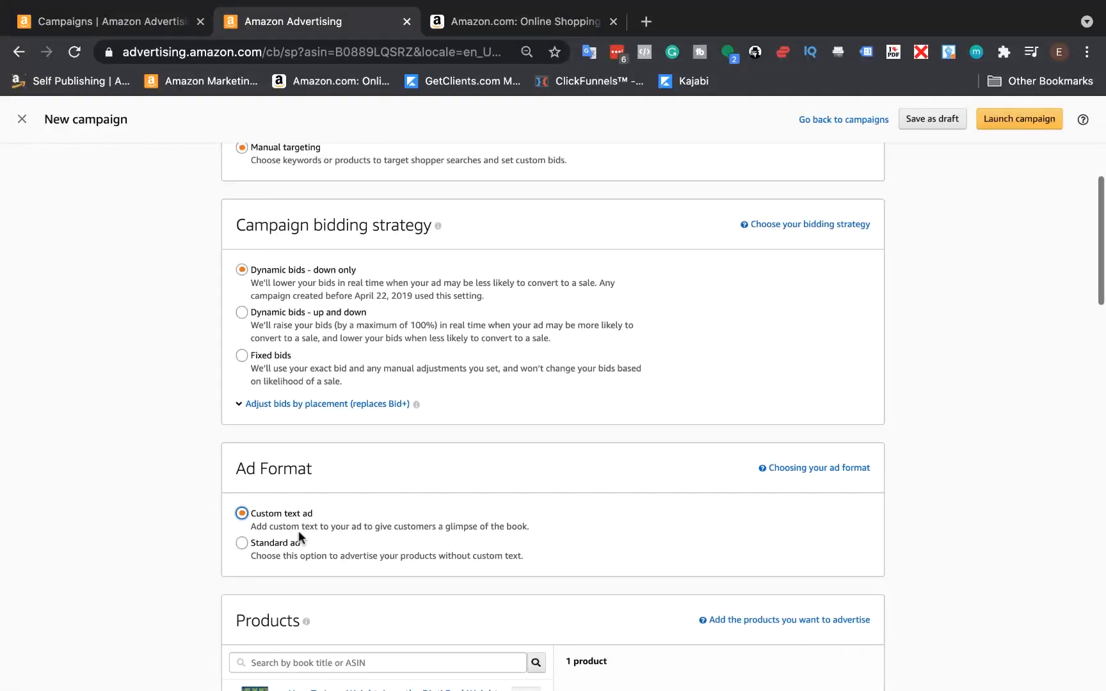
click(242, 544)
scroll(241, 542, down, 2)
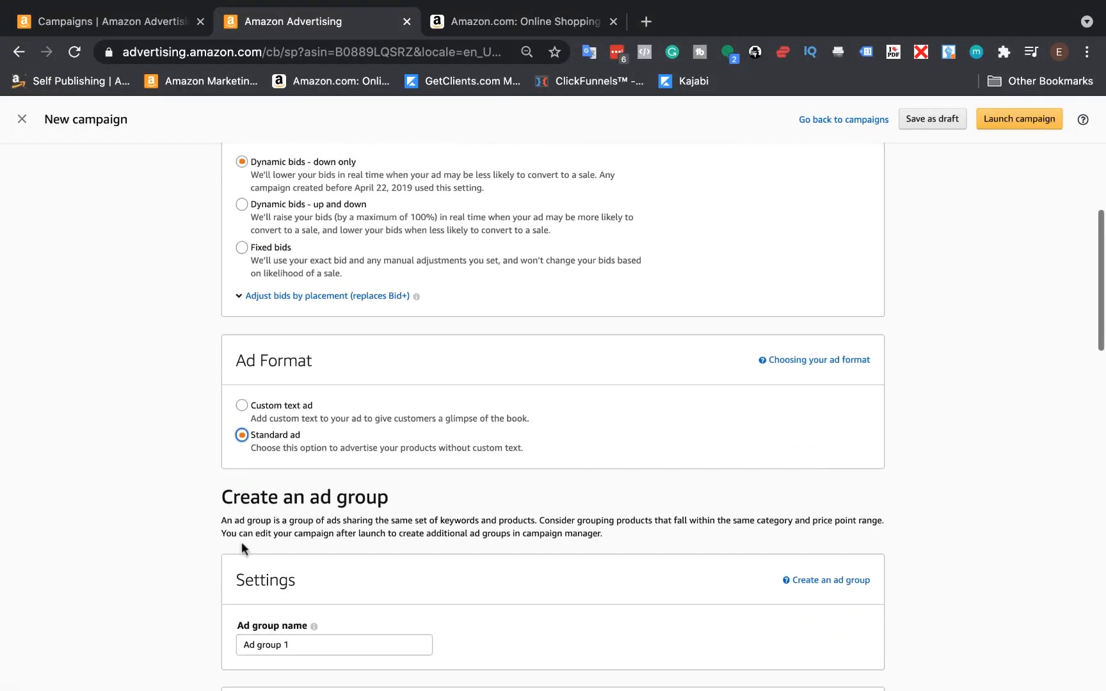
Search the products for "programmers" and replace the advertised $4.99 edition of The Programmers Code with the $19.99 edition.
scroll(120, 557, down, 8)
scroll(120, 557, down, 1)
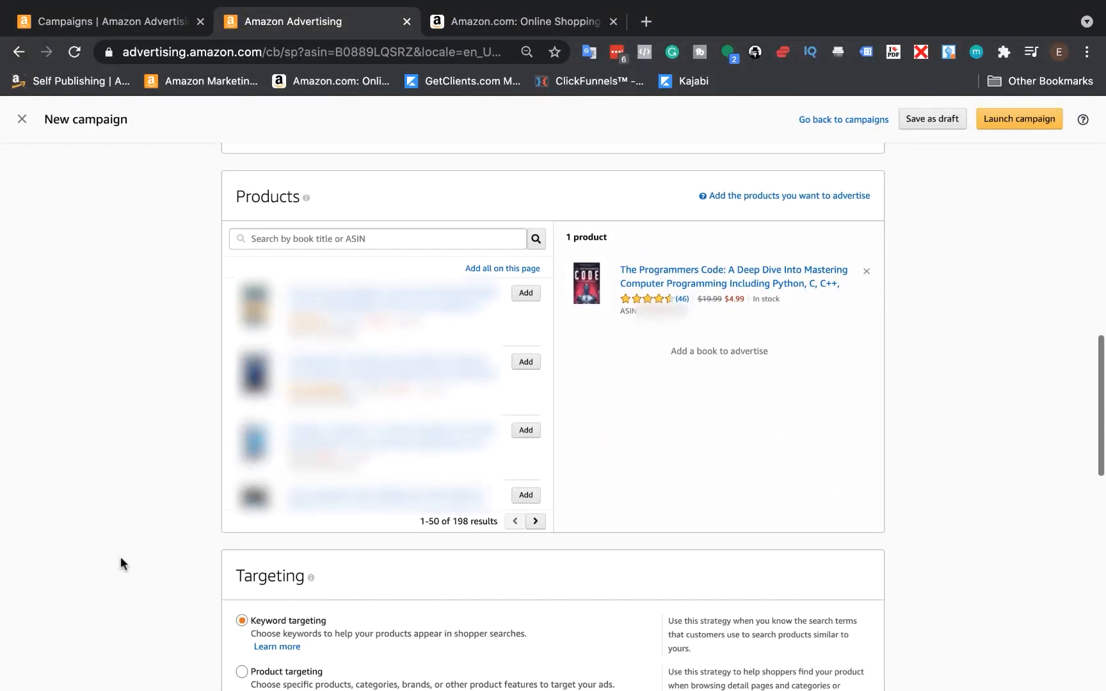
click(347, 238)
text(programmers)
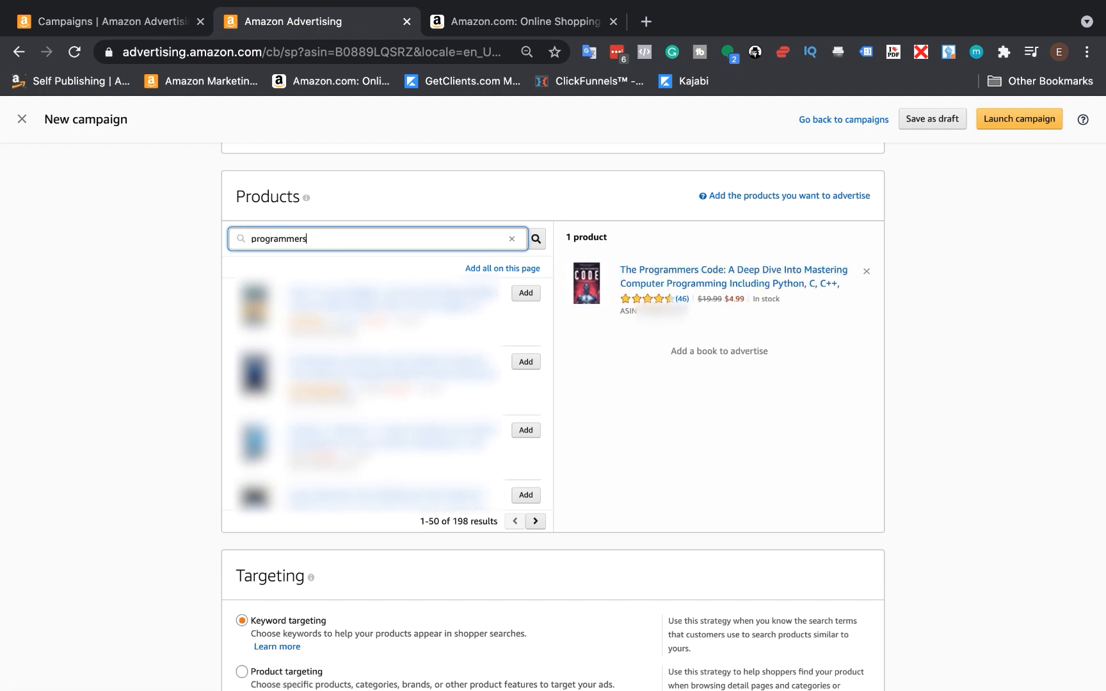
key(Return)
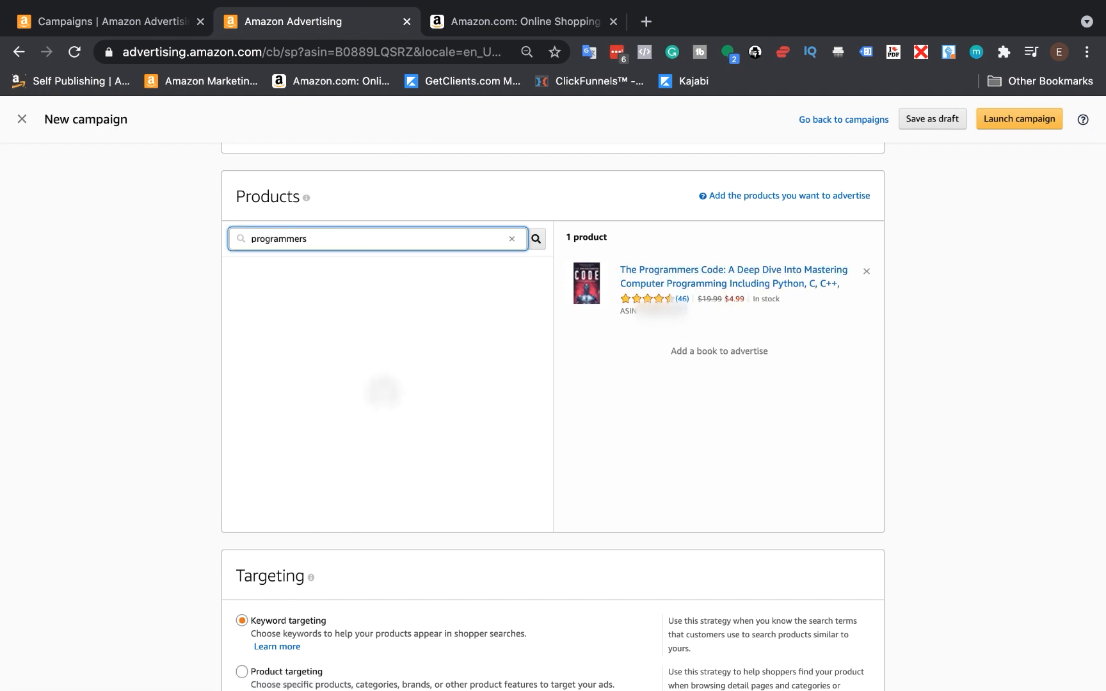
scroll(421, 421, down, 2)
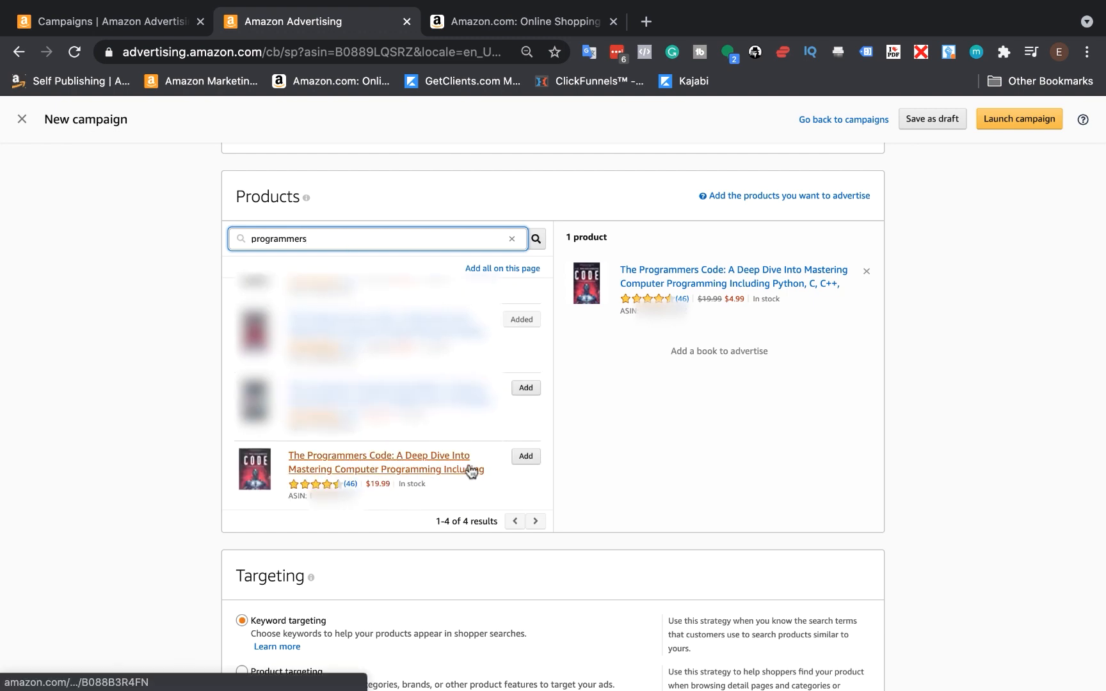
click(526, 456)
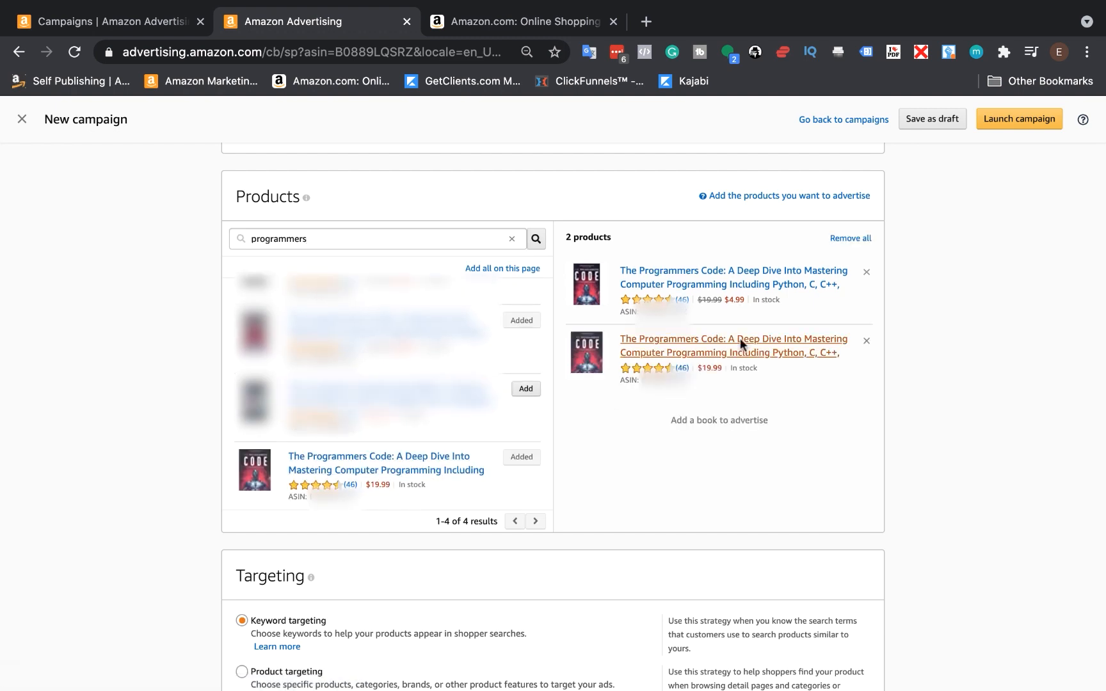
click(868, 274)
Choose Keyword targeting as the manual campaign's targeting type.
scroll(187, 415, down, 5)
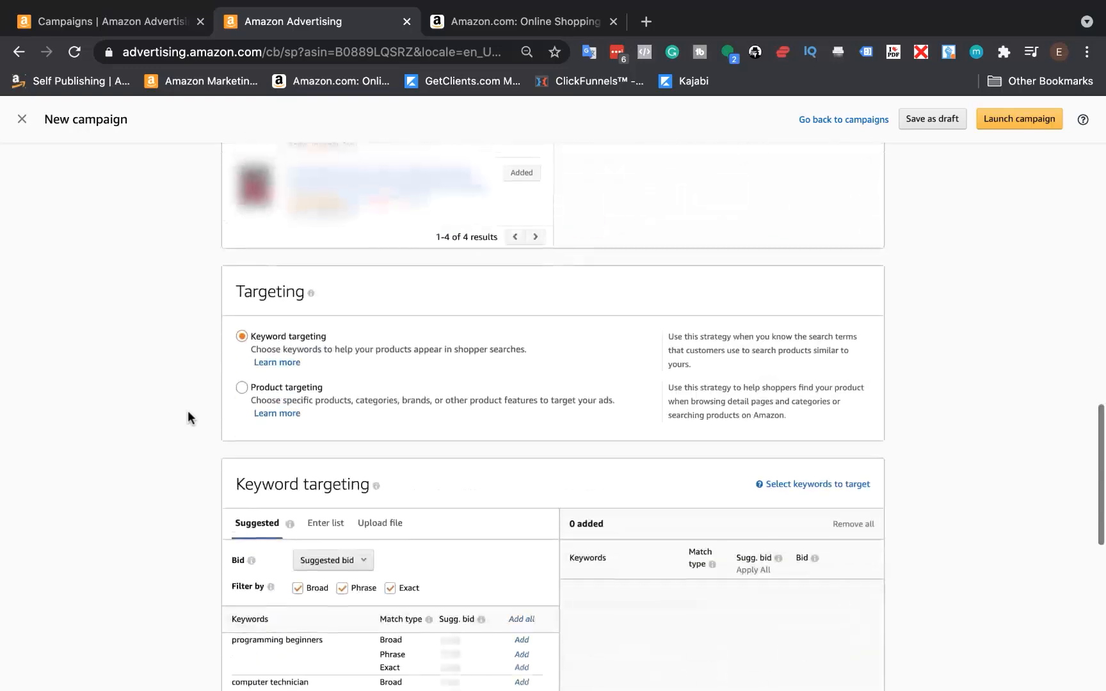
scroll(188, 411, down, 1)
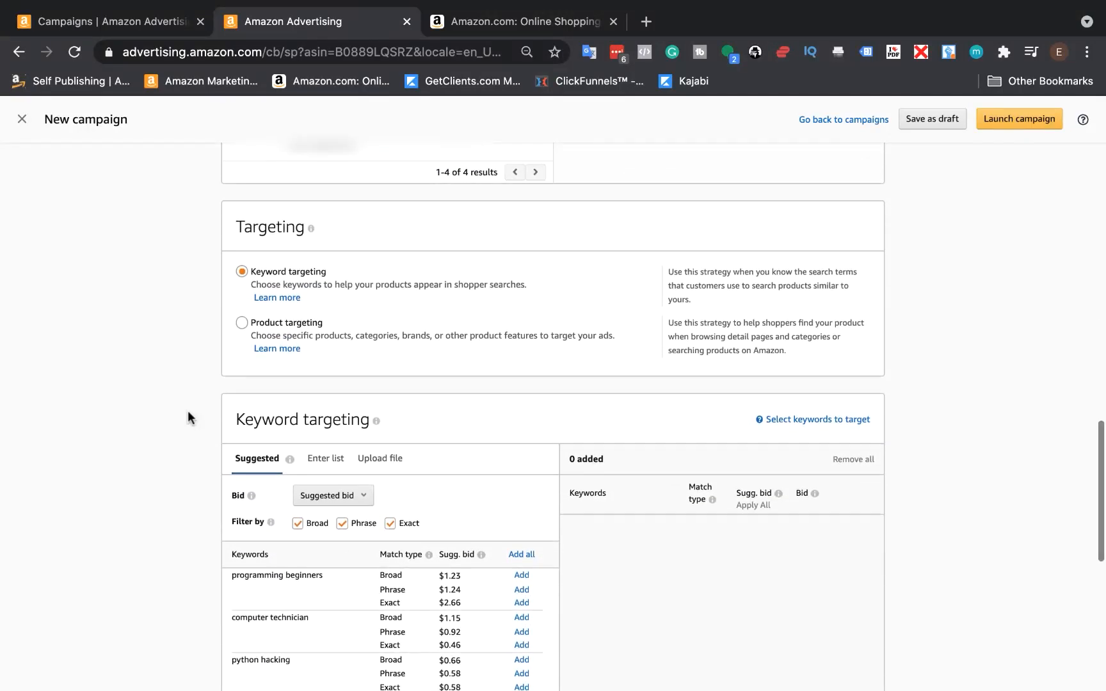
click(240, 271)
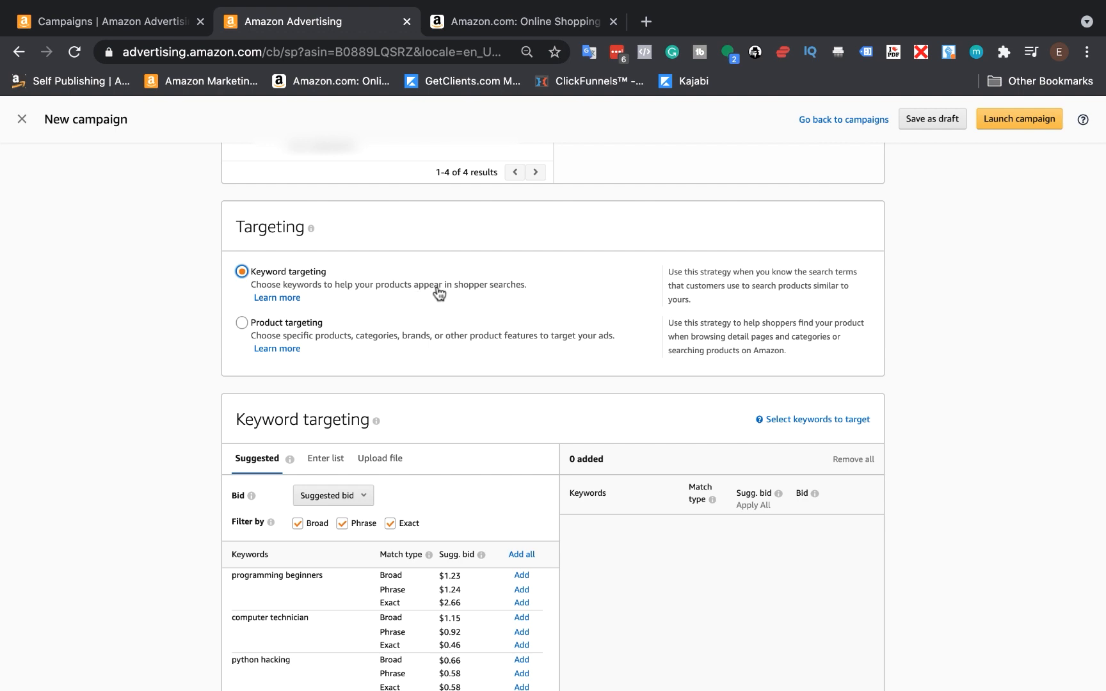
scroll(332, 233, down, 1)
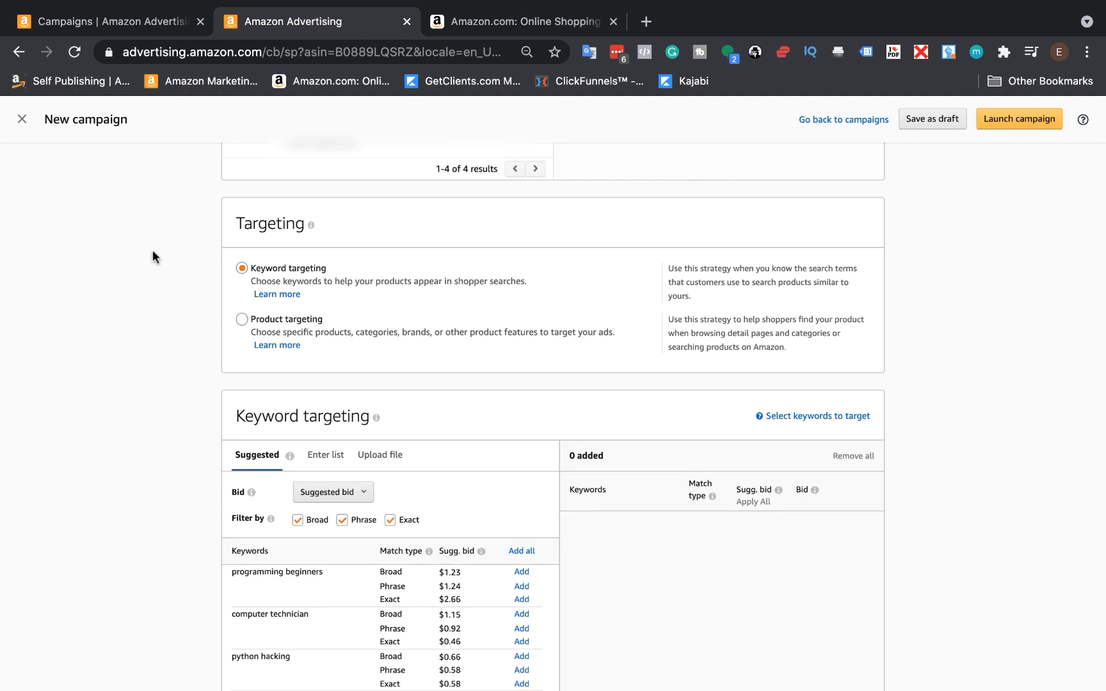
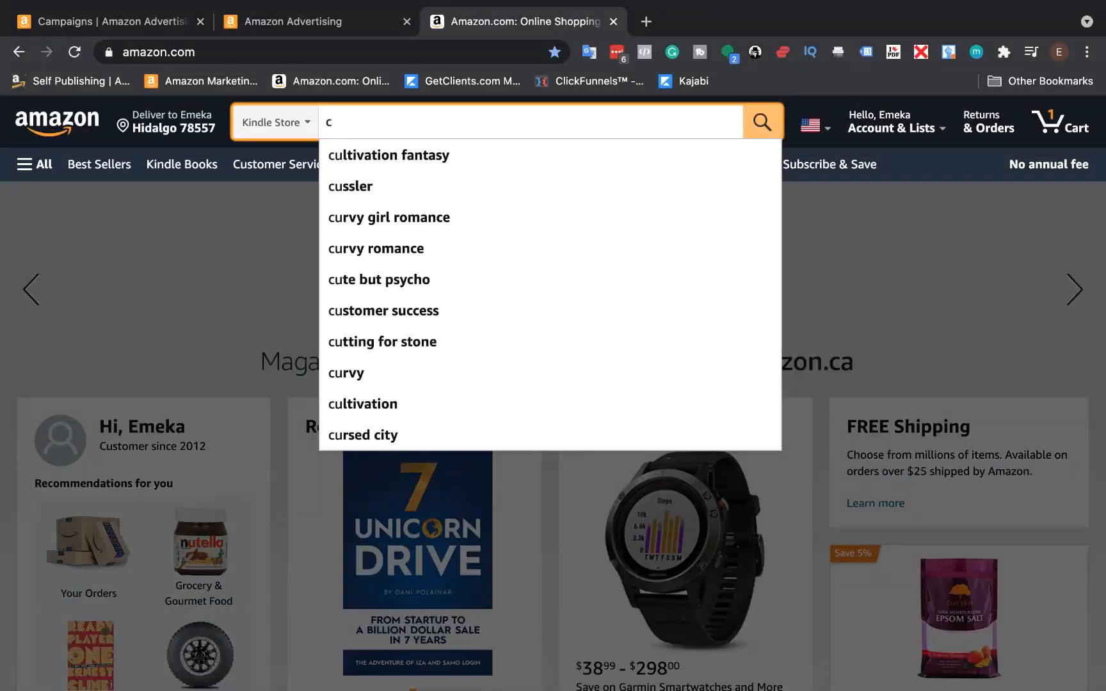
Enter "computer programming" in the Amazon.com Kindle Store search and examine the autocomplete suggestions for keyword ideas.
key(BackSpace)
text(rogrammers)
key(BackSpace)
key(BackSpace)
key(BackSpace)
text(ing)
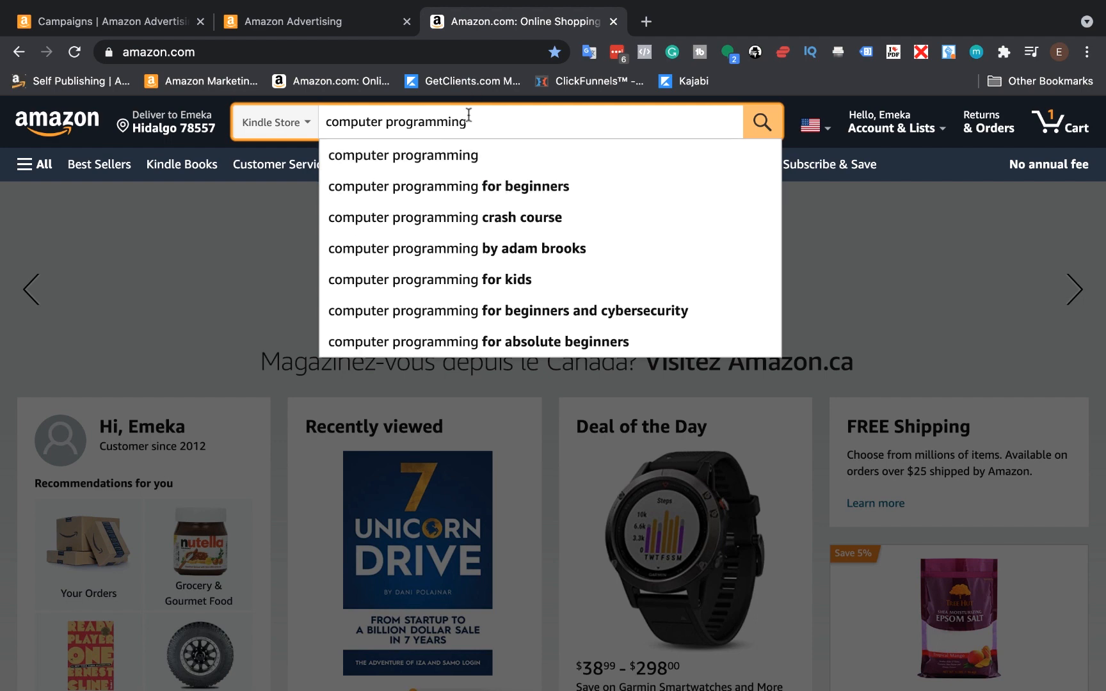
Return to the new campaign in Amazon Advertising and limit keyword targeting to Broad and Phrase match, keeping the suggested bid.
click(317, 25)
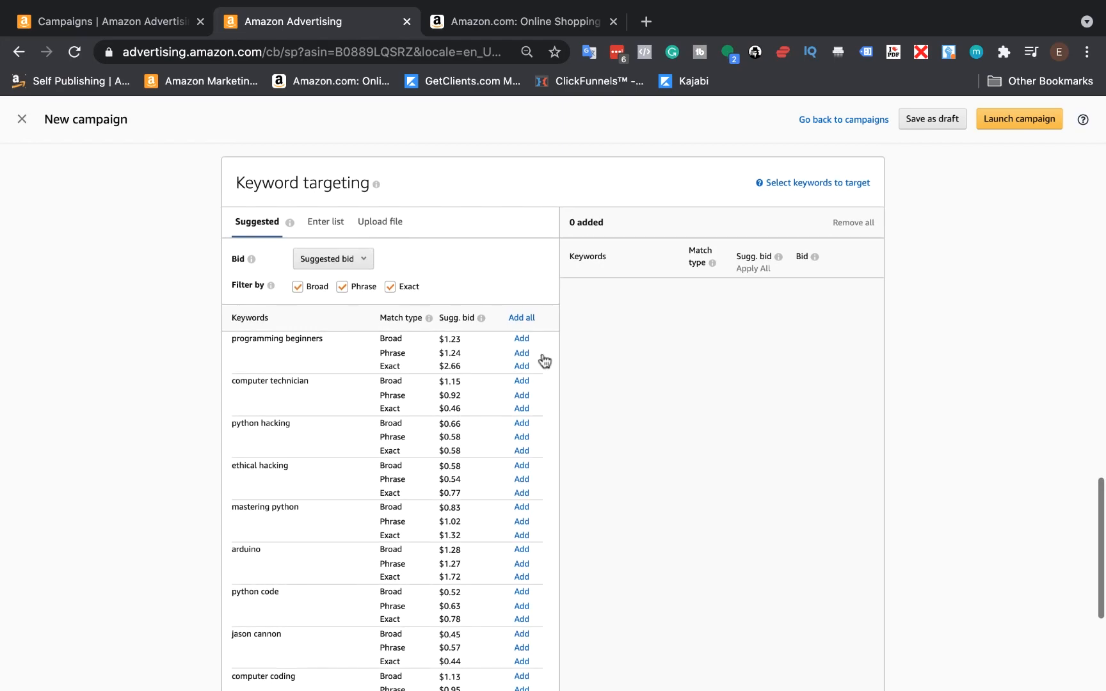
scroll(291, 291, up, 2)
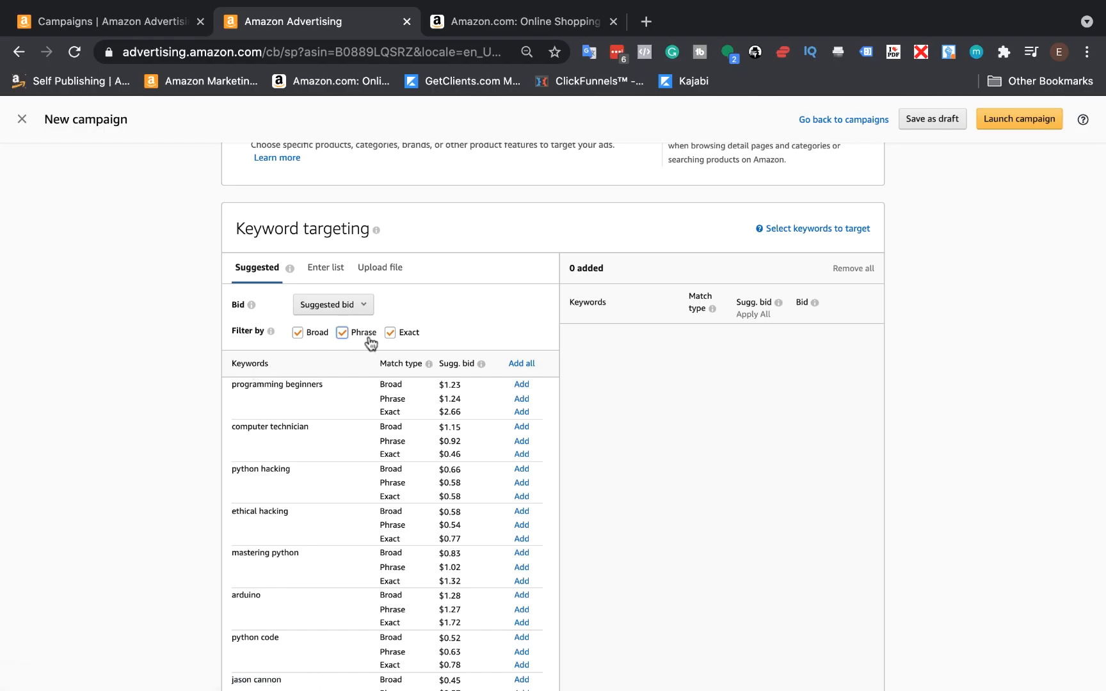
click(342, 332)
click(388, 335)
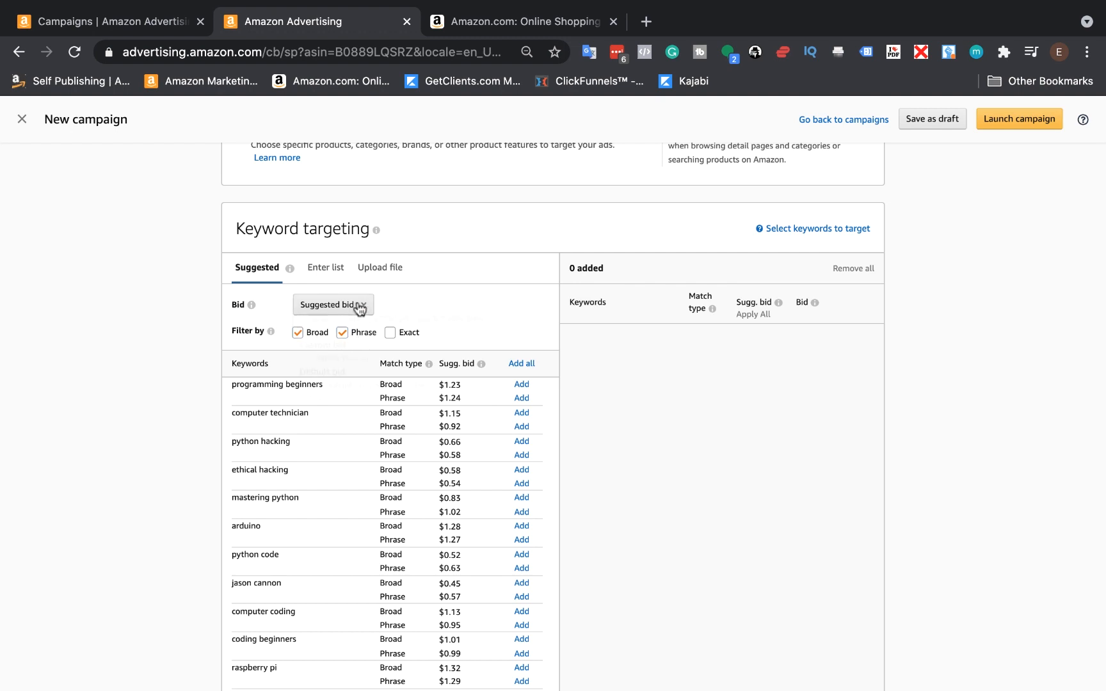
click(358, 305)
click(360, 308)
Start a manually entered keyword list with "computer programming for beginners", picked from the suggestions for "computer programming".
click(312, 271)
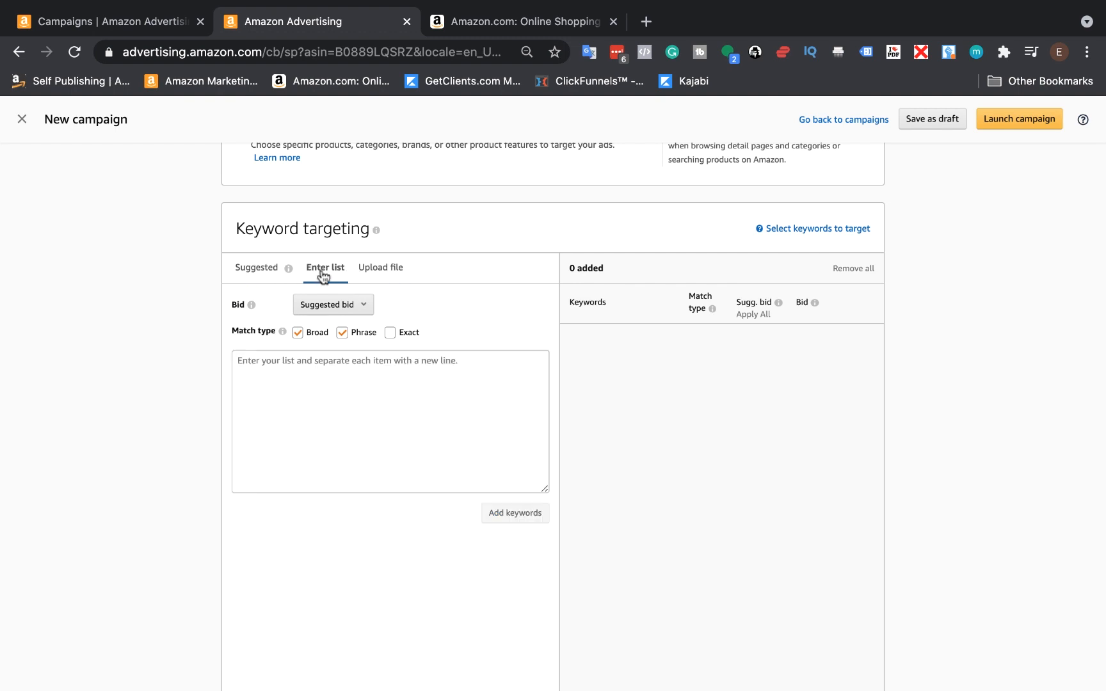
click(263, 269)
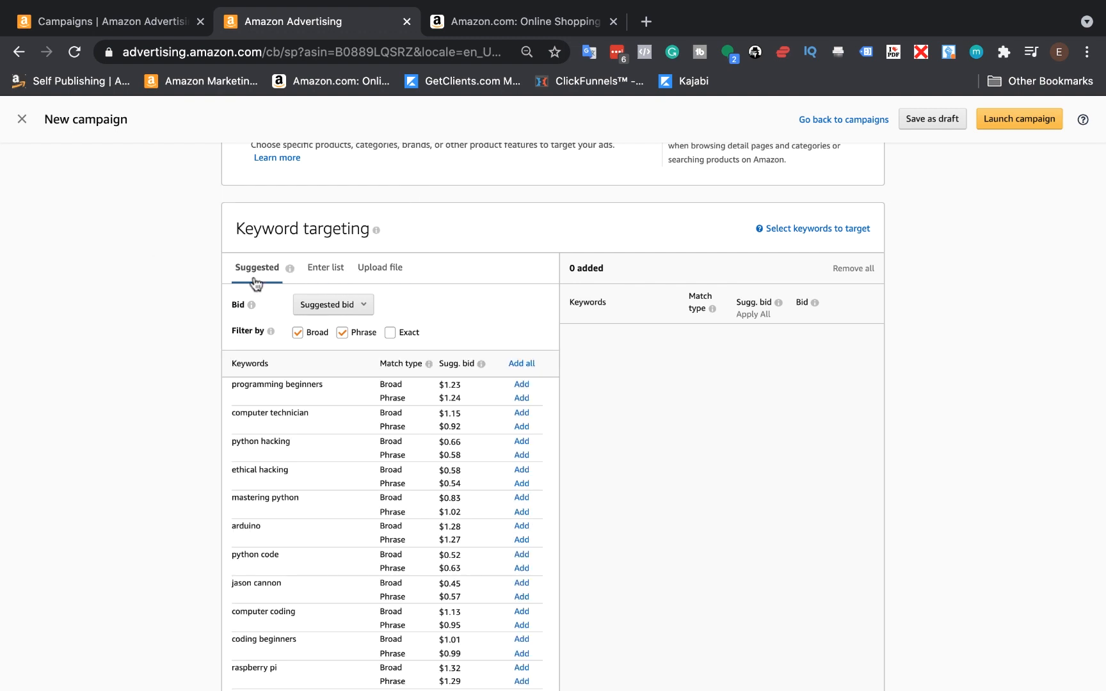
click(315, 269)
click(261, 366)
text(cu)
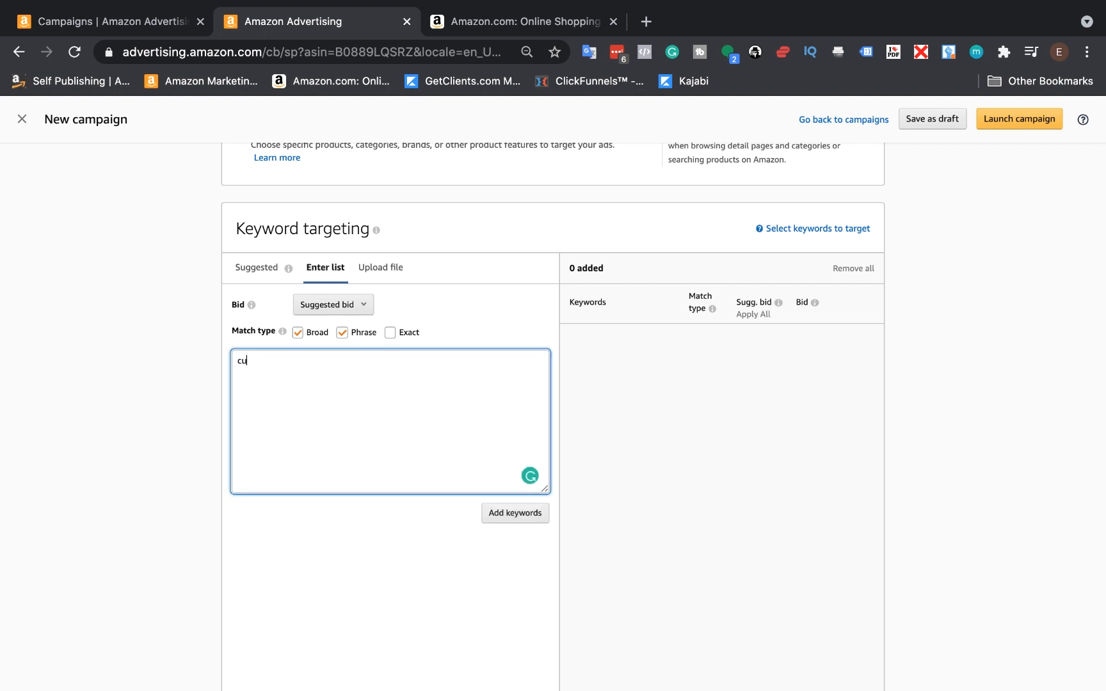
text(mutper)
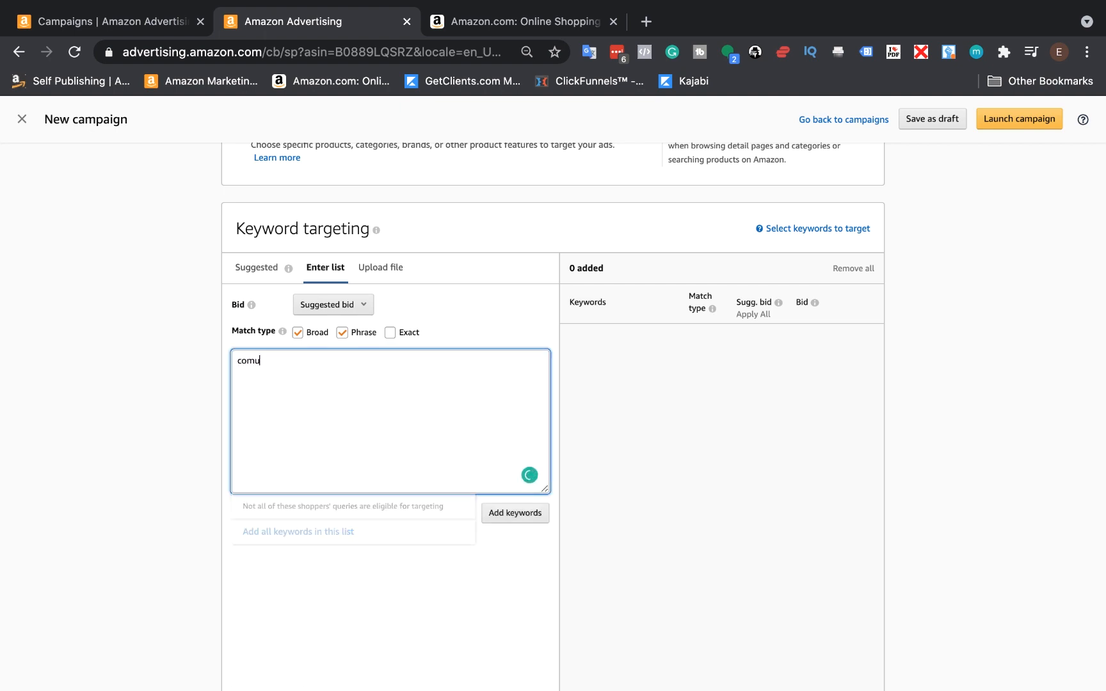
key(BackSpace)
key(BackSpace)
key(BackSpace)
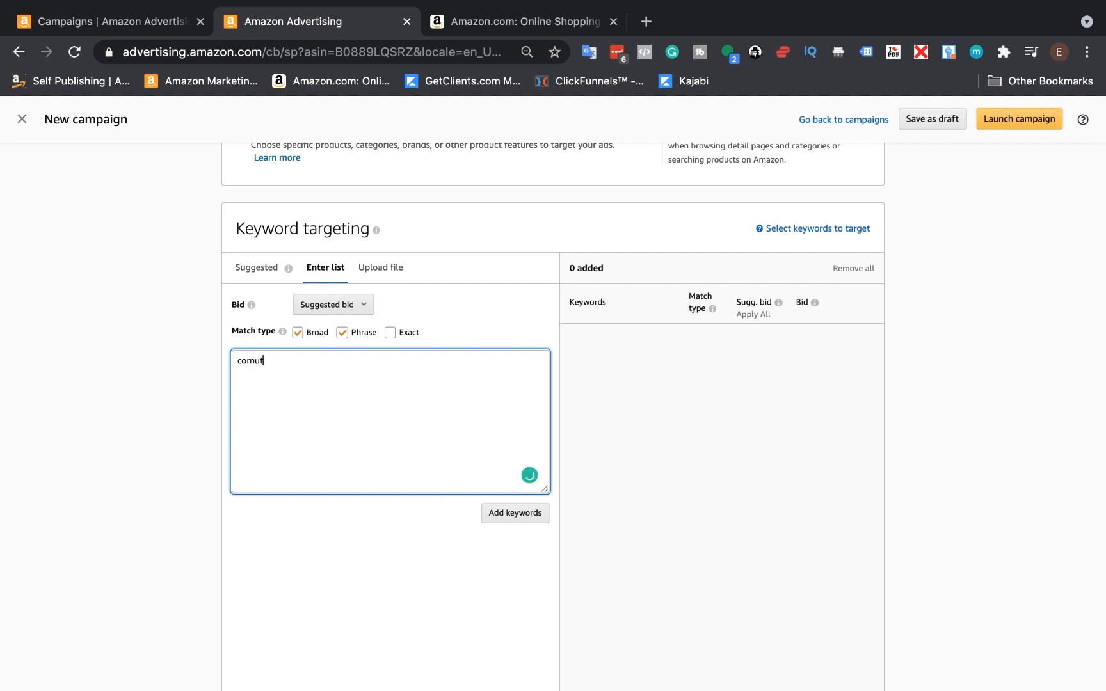
text(puter programmer)
key(BackSpace)
key(BackSpace)
text(ing)
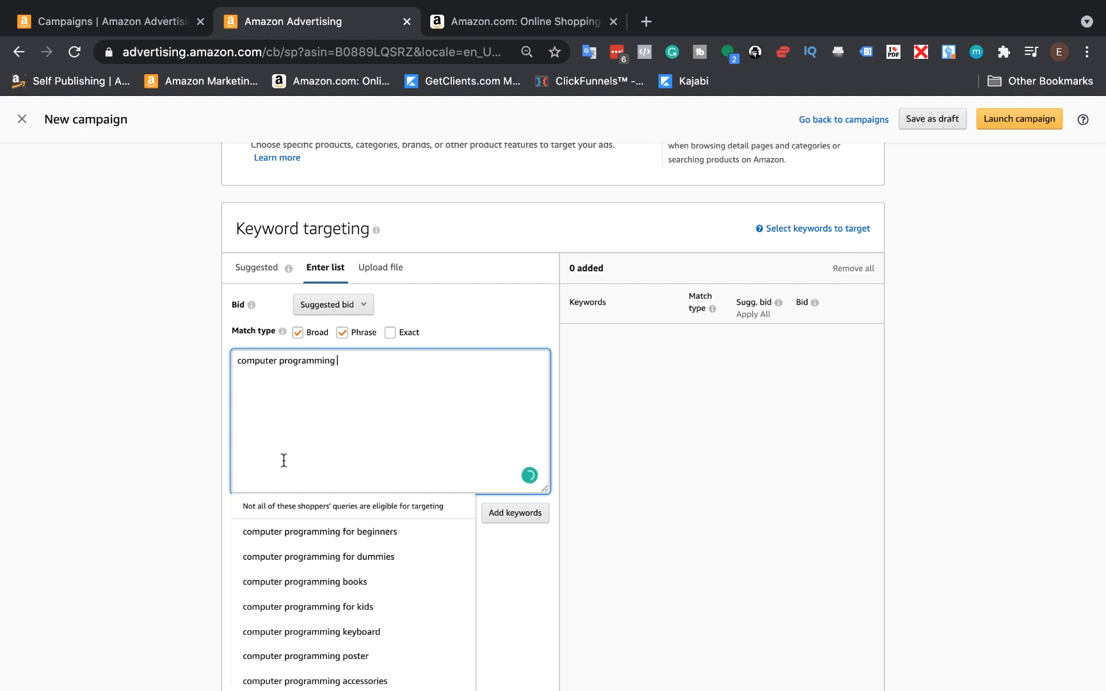
click(296, 538)
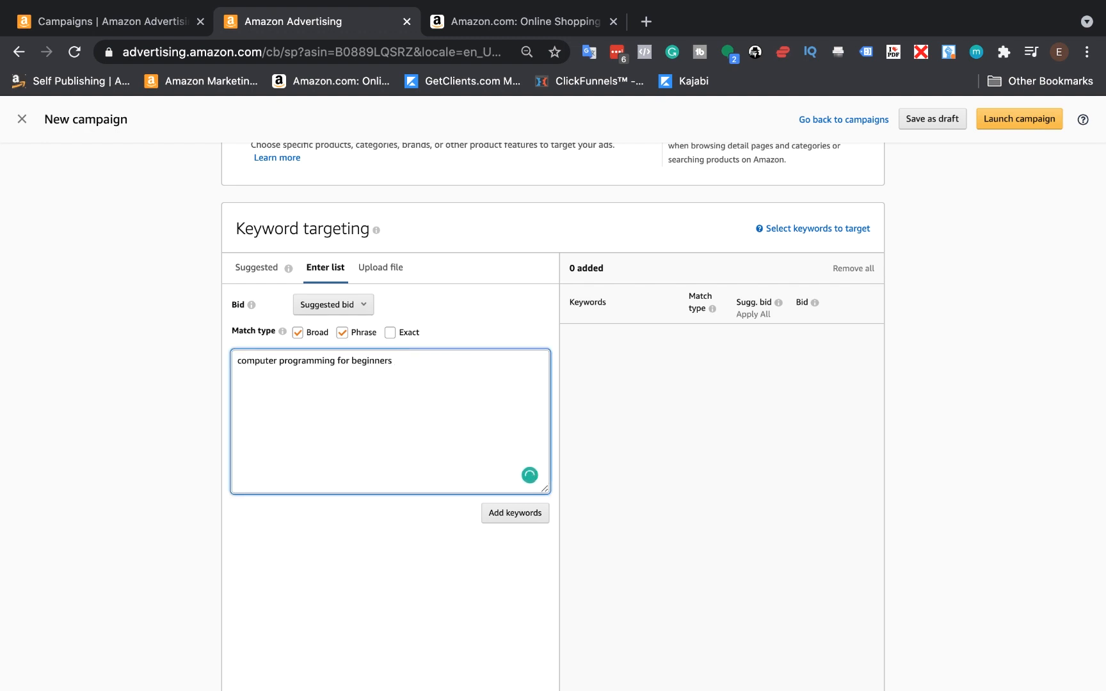
Add "computer programming for kids" on the second line of the keyword list.
text(computer prg)
key(BackSpace)
text(o)
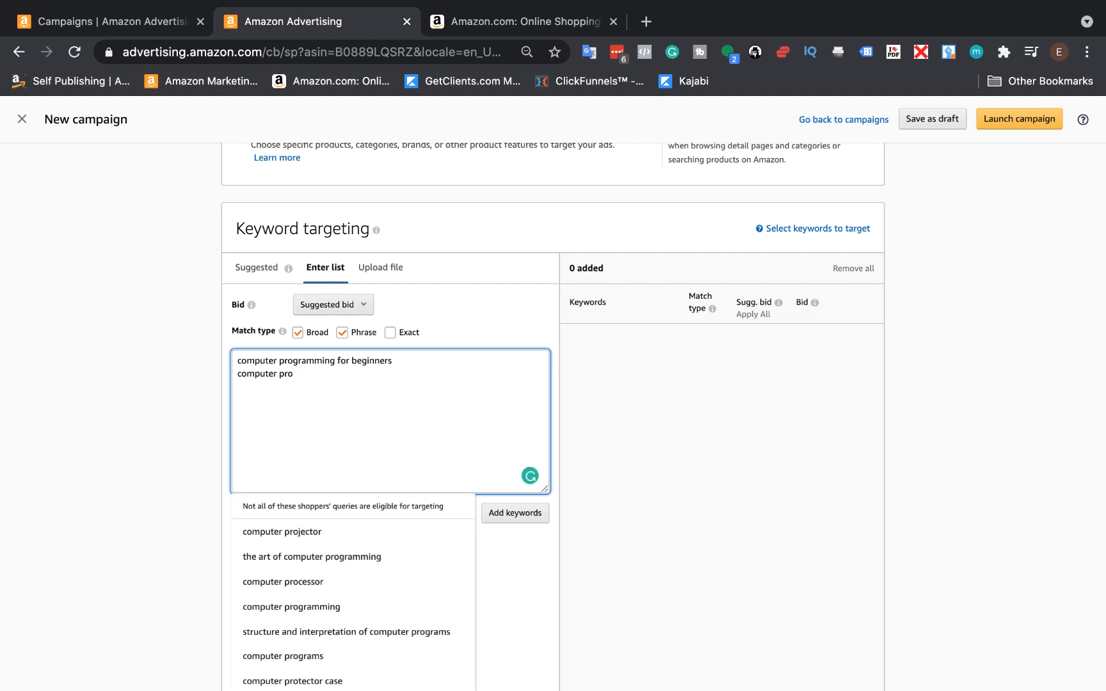
text(grammering)
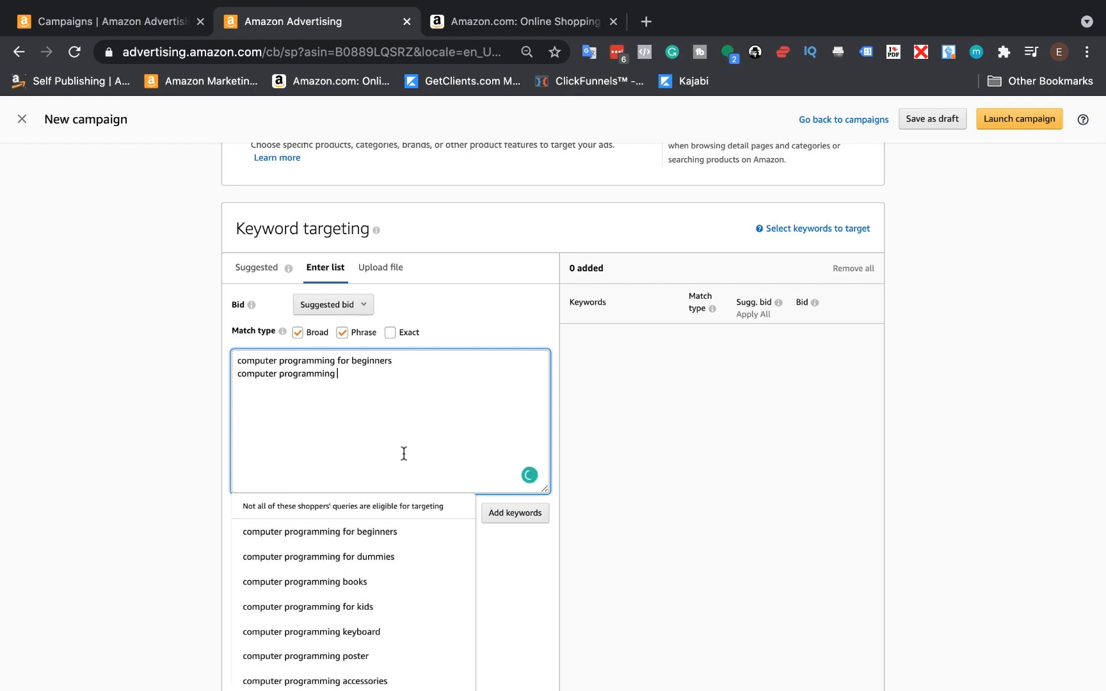
click(346, 606)
click(393, 366)
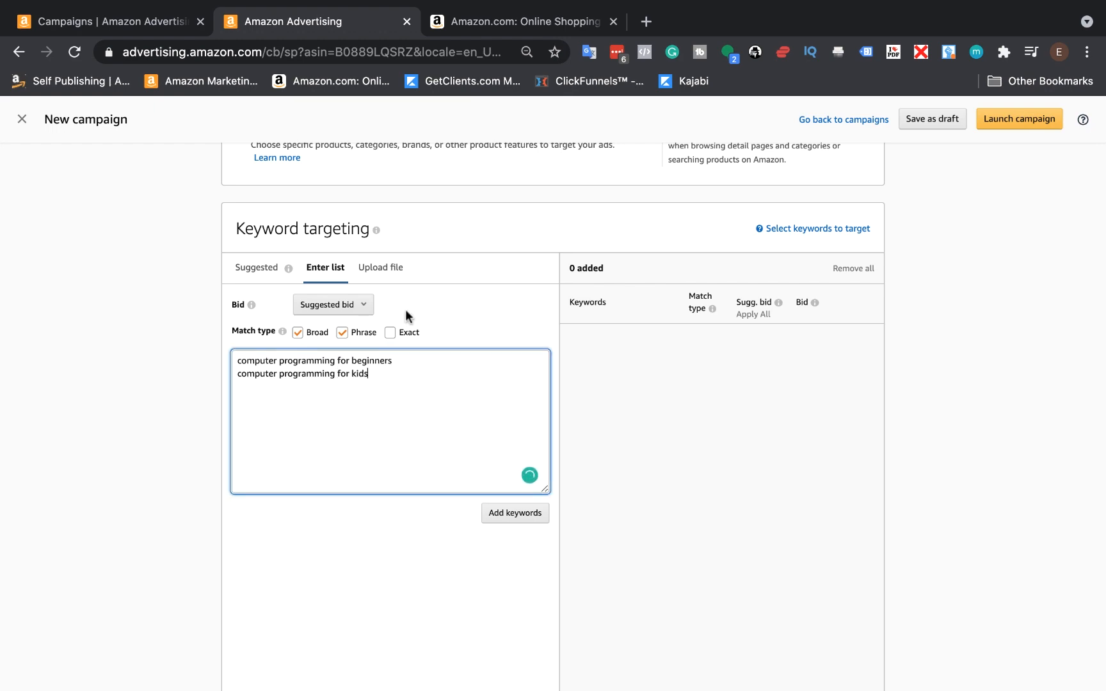
Check the Amazon.com store's autocomplete suggestions for "computer programming" for another keyword, then return to the campaign.
click(516, 21)
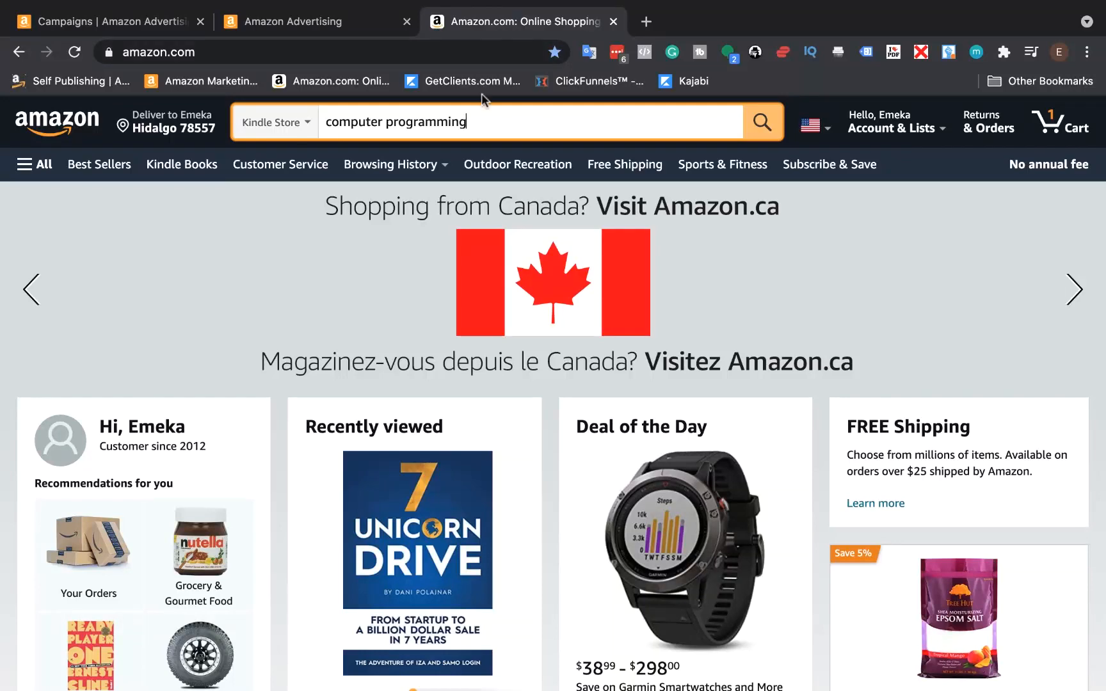
click(477, 122)
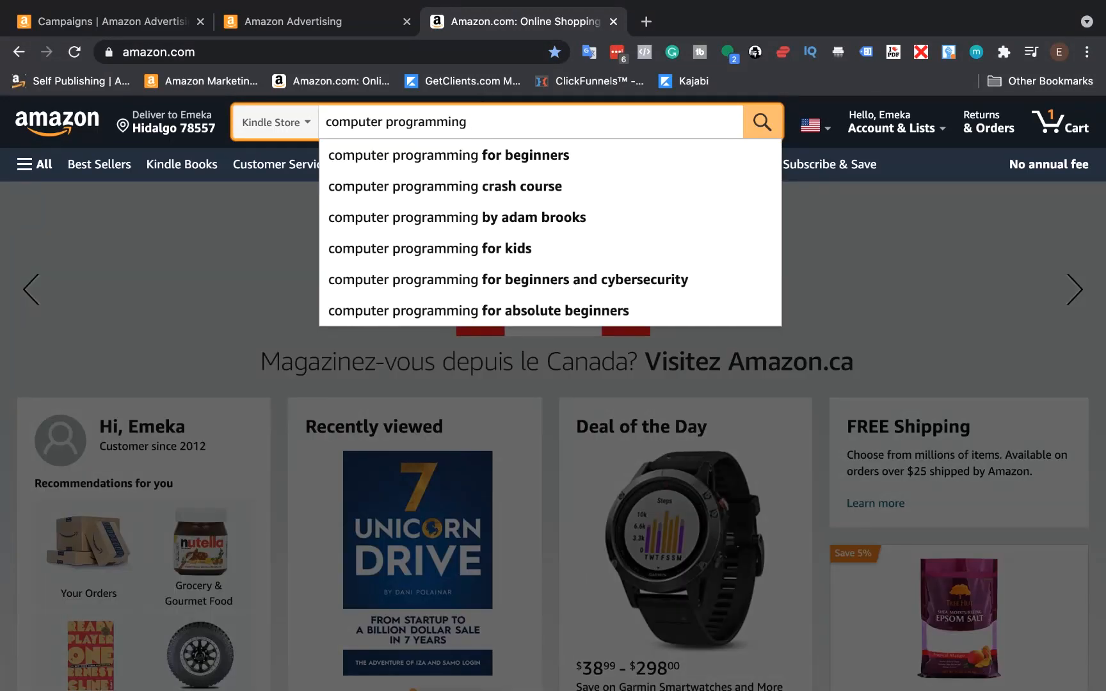
click(315, 26)
Add "computer programming and cybersecurity for beginners" from the suggestions as the third line of the keyword list.
key(Return)
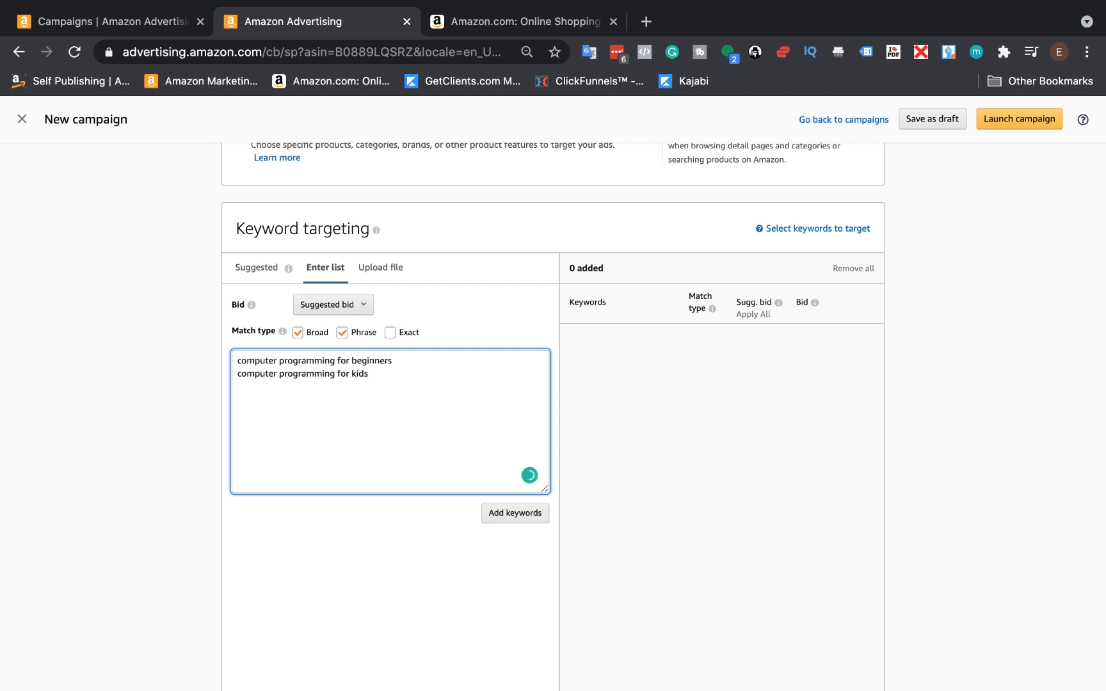
text(computer)
text( por)
text(grammer)
key(BackSpace)
key(BackSpace)
text(ing)
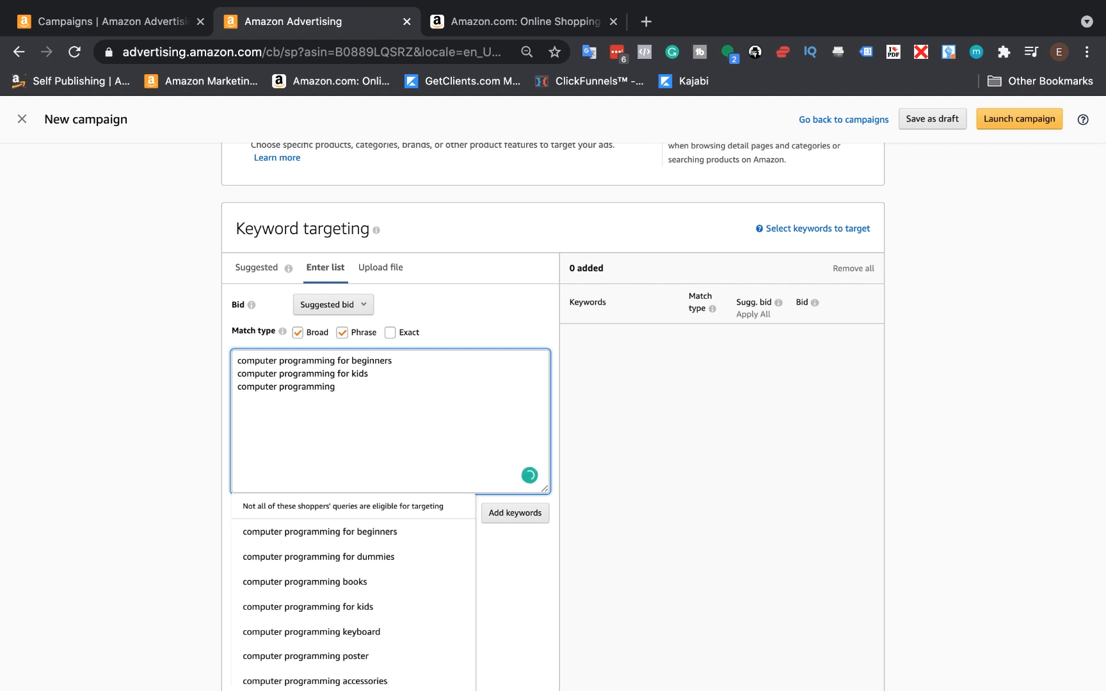
text( cyb)
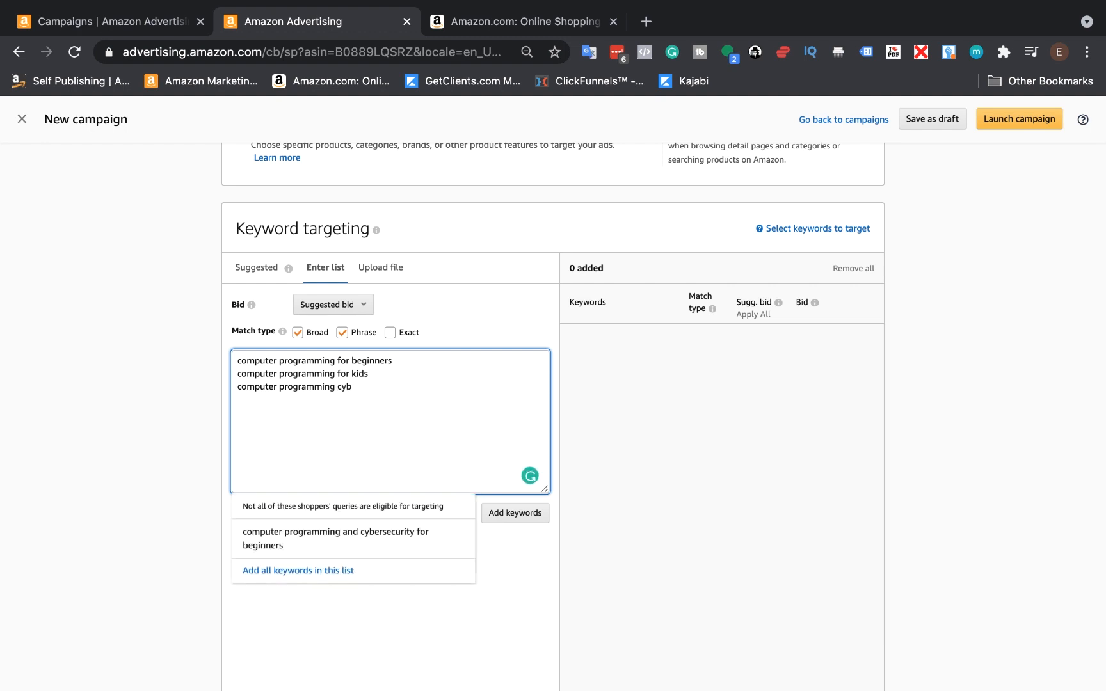
click(310, 535)
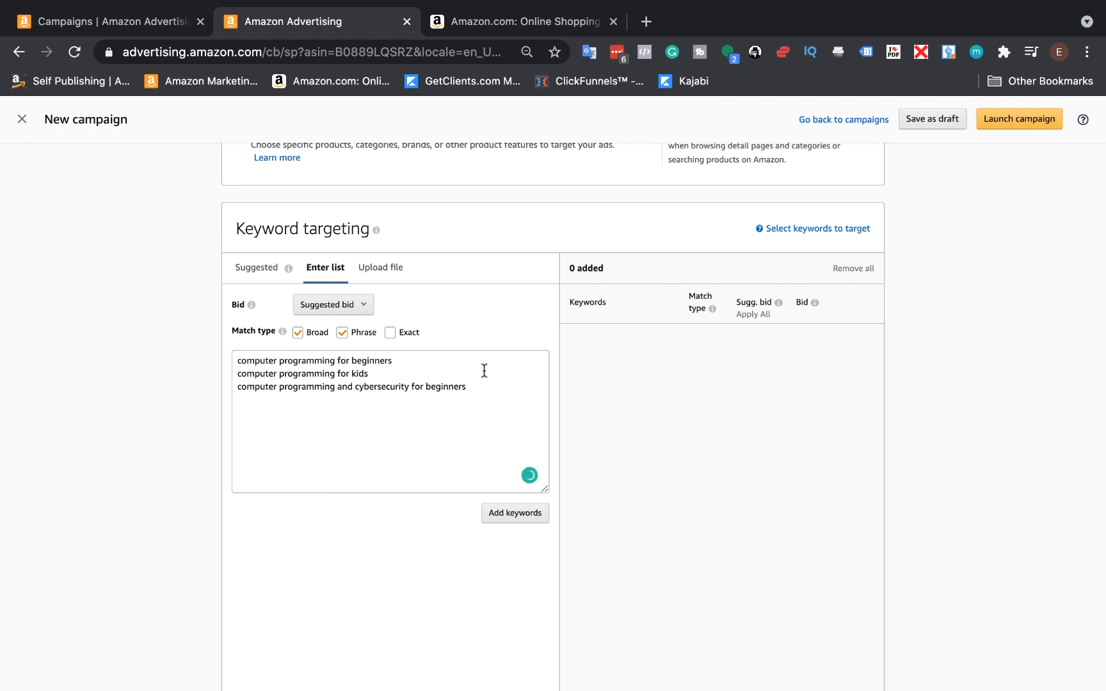
Recheck the Amazon.com store's autocomplete suggestions, then add "computer programming crash course" as the fourth line of the campaign's keyword list.
click(524, 21)
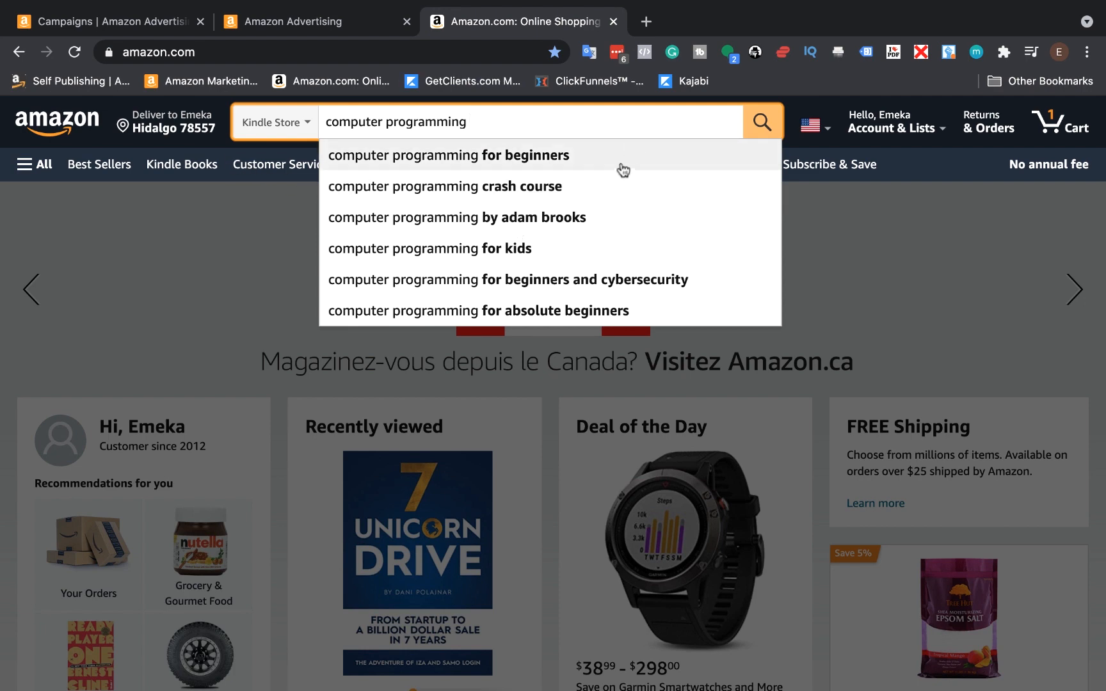
click(368, 32)
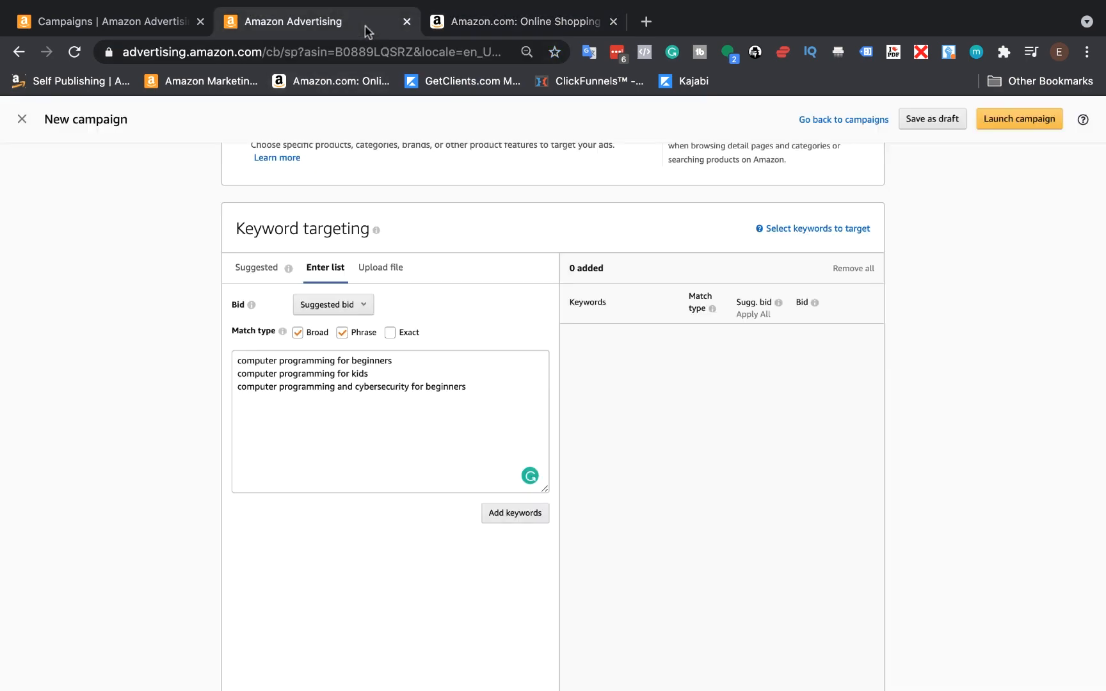
click(487, 391)
key(Return)
text(cr)
key(BackSpace)
text(omputer )
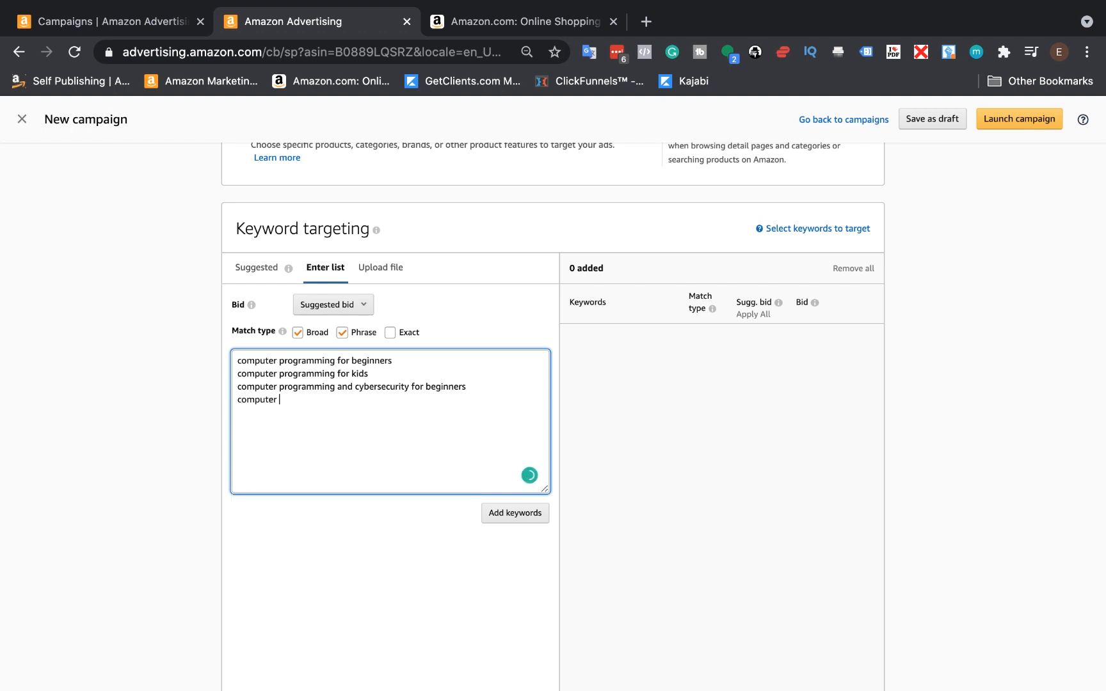
text(gprgr)
key(BackSpace)
key(BackSpace)
text(ogramme)
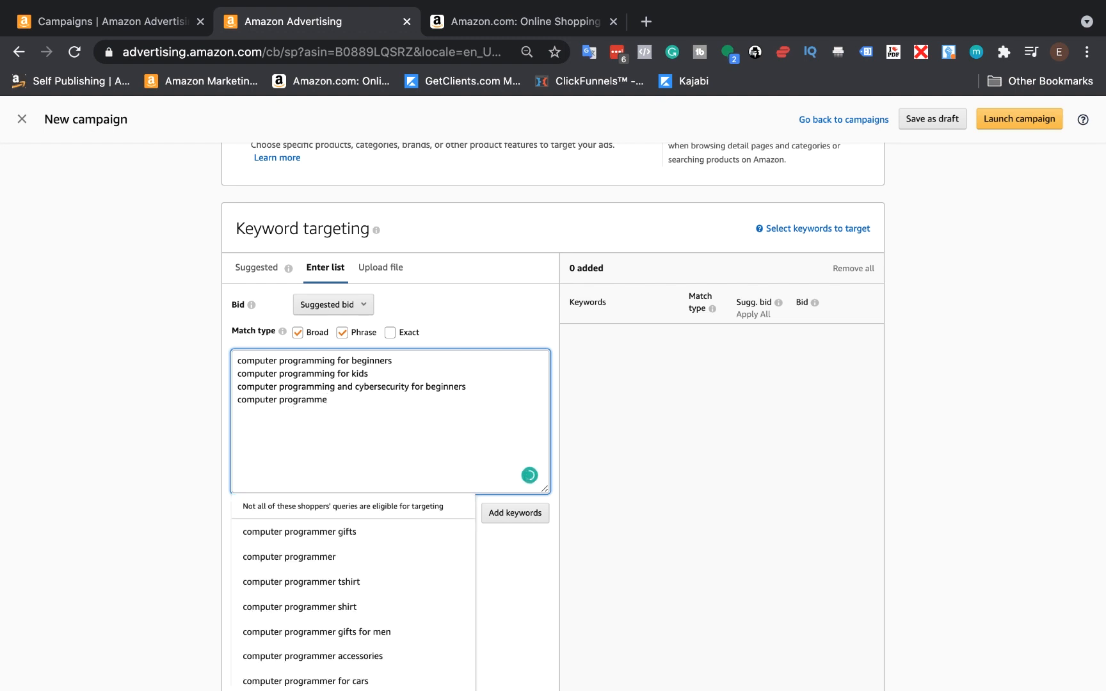
text(ring cr)
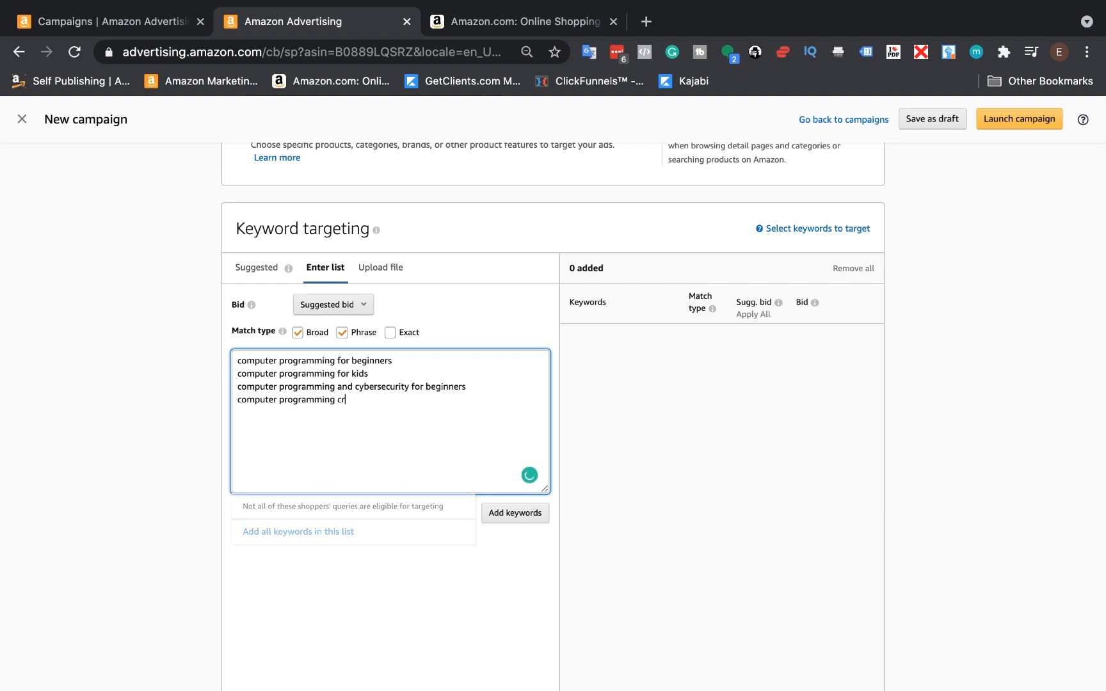
click(395, 536)
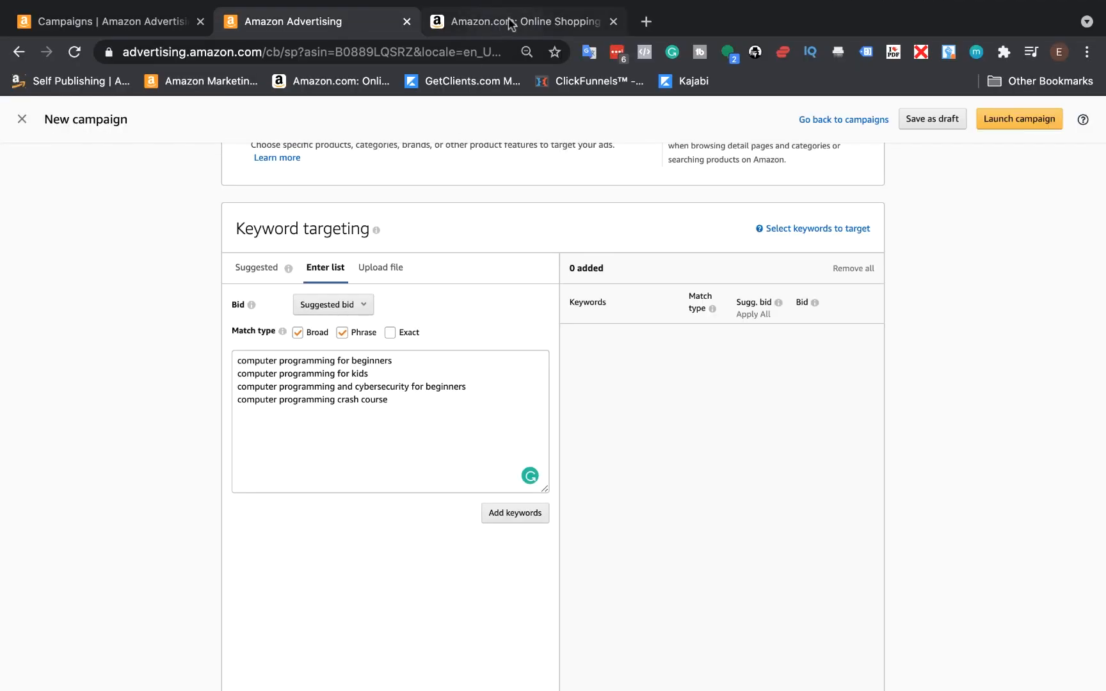
Add "computer programming" followed by the author's name from the Amazon.com store suggestions as the fifth keyword line.
click(510, 24)
click(358, 19)
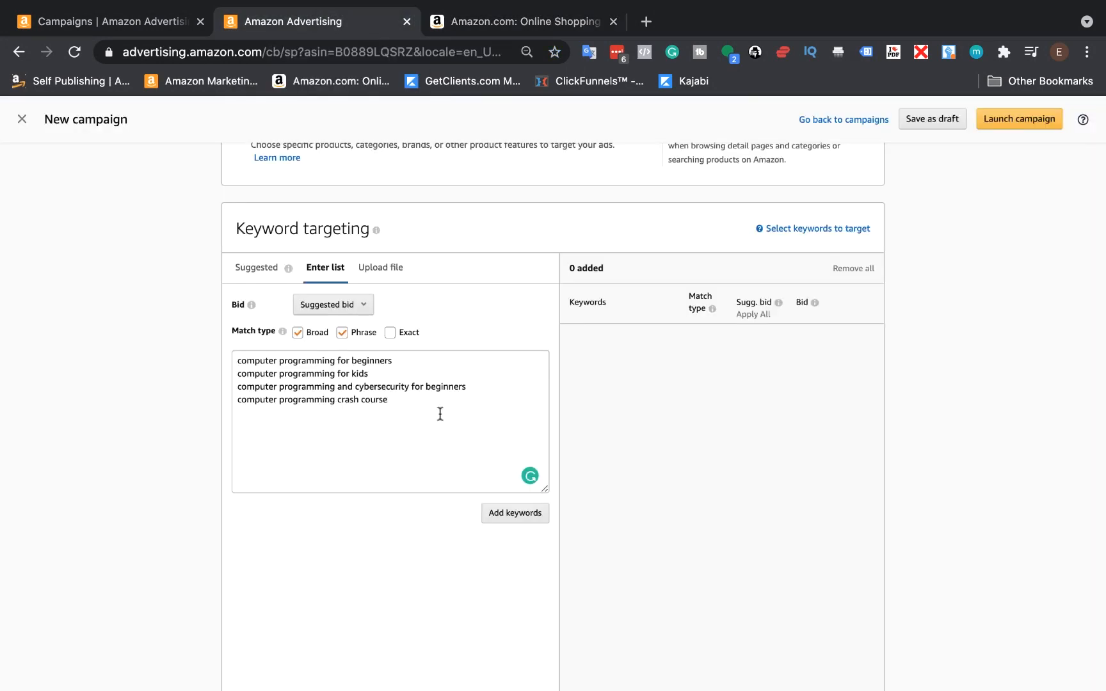
click(404, 396)
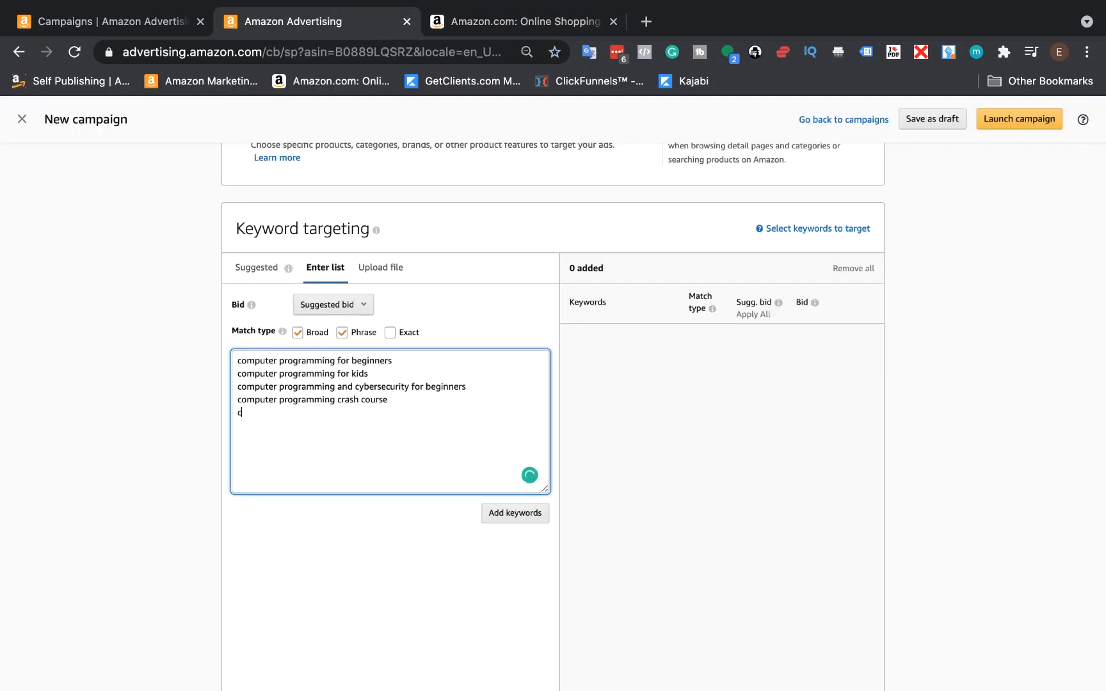
text(computer programming adam)
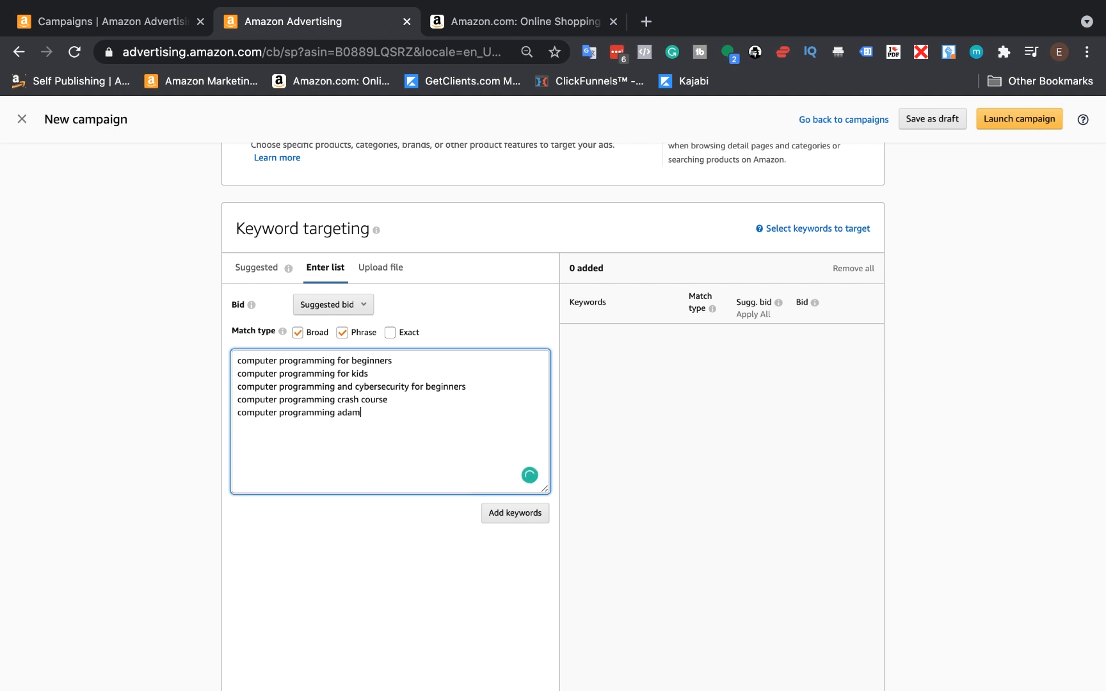
text( brooks)
click(409, 413)
Add the entered keywords to the campaign, with a bid of $0.50 for those without a suggested bid.
click(524, 522)
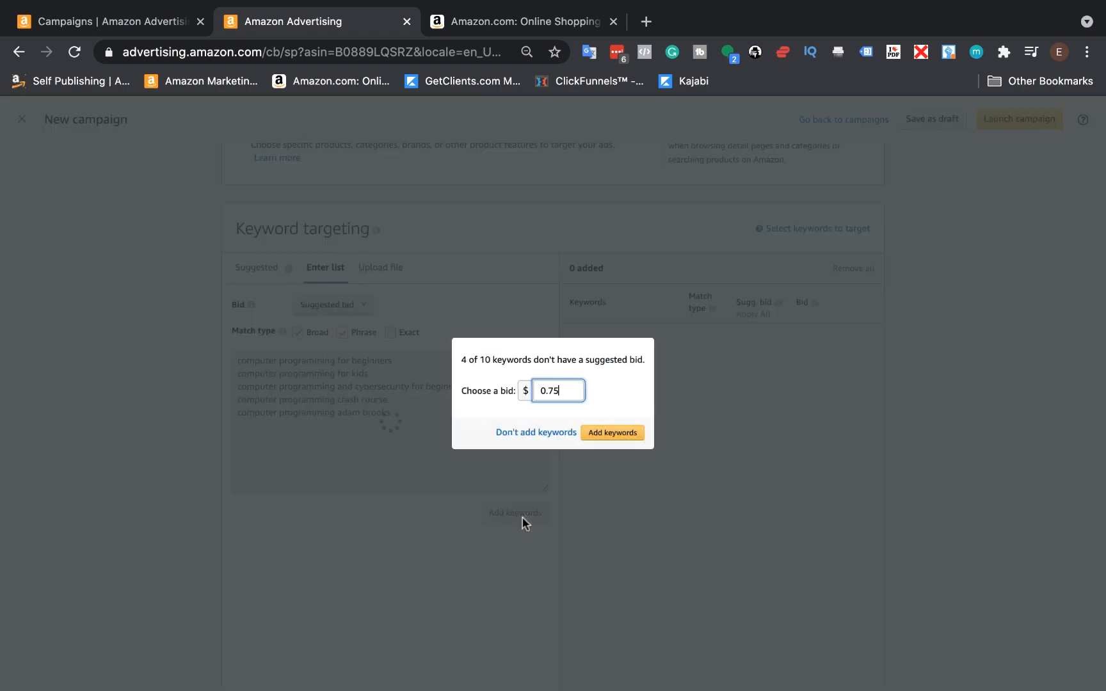
key(BackSpace)
key(BackSpace)
text(50)
click(614, 434)
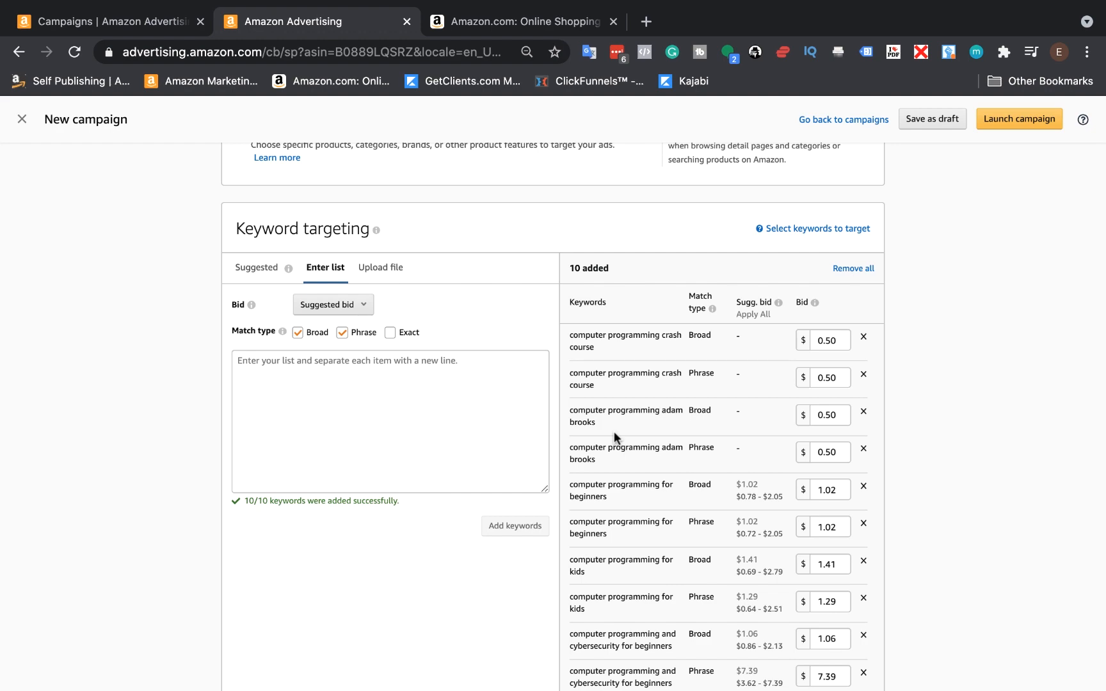
Set the bids for both the Broad and Phrase matches of "computer programming for beginners" to $0.50.
scroll(614, 431, down, 3)
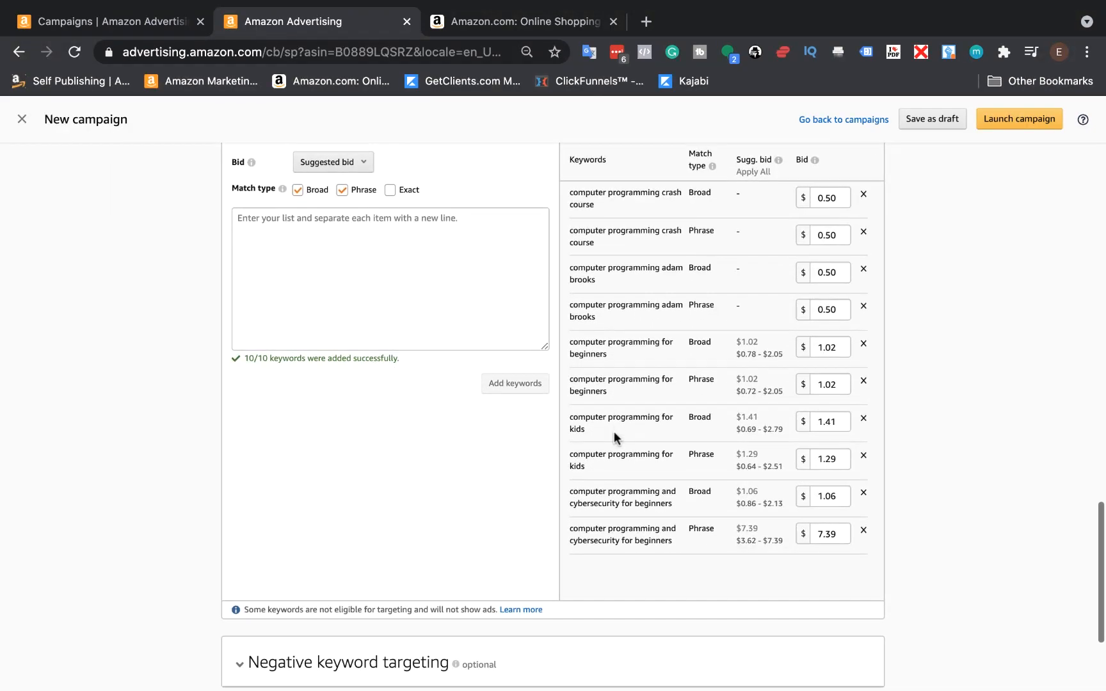
scroll(614, 431, up, 2)
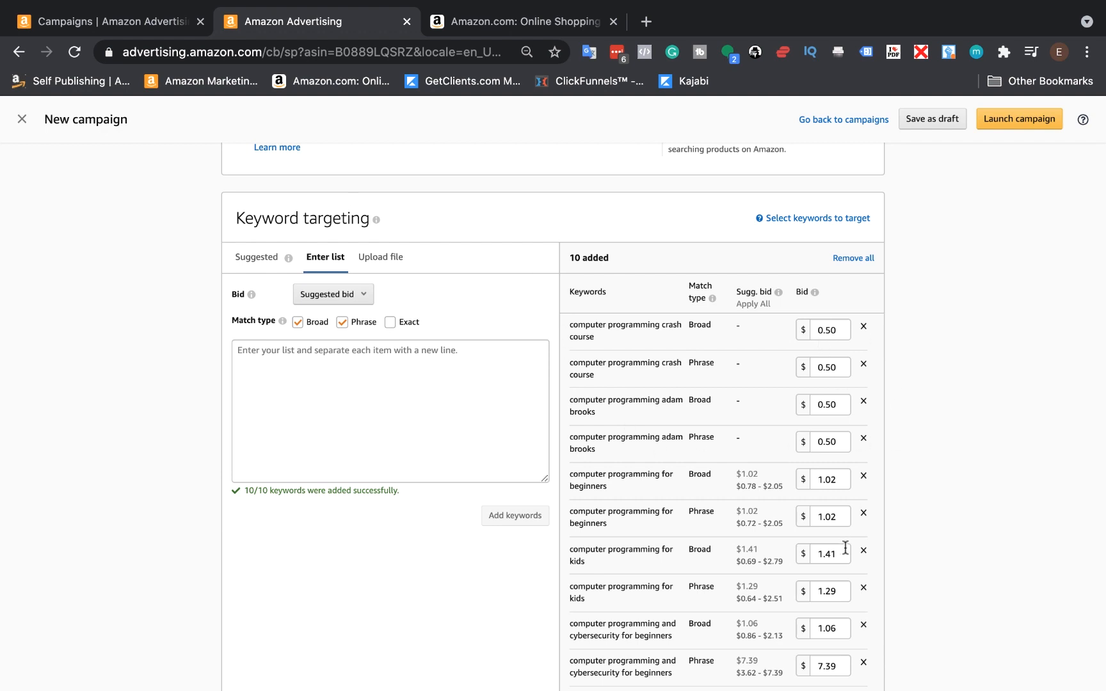
scroll(845, 544, down, 1)
double_click(830, 423)
text(.50)
click(869, 420)
double_click(836, 459)
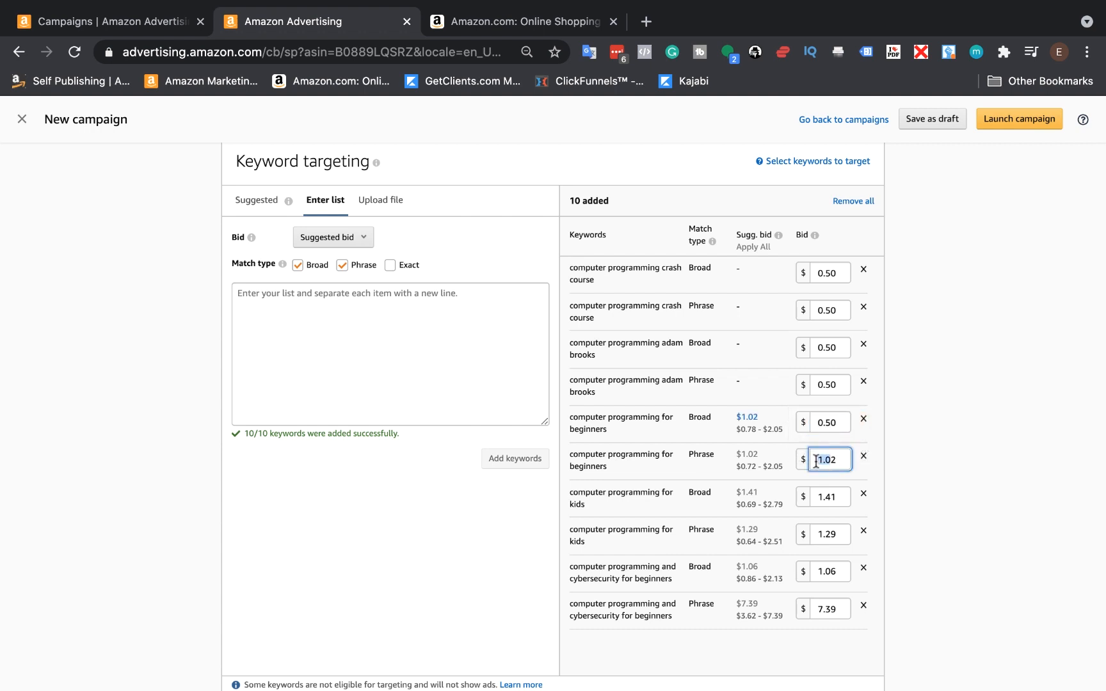
text(50)
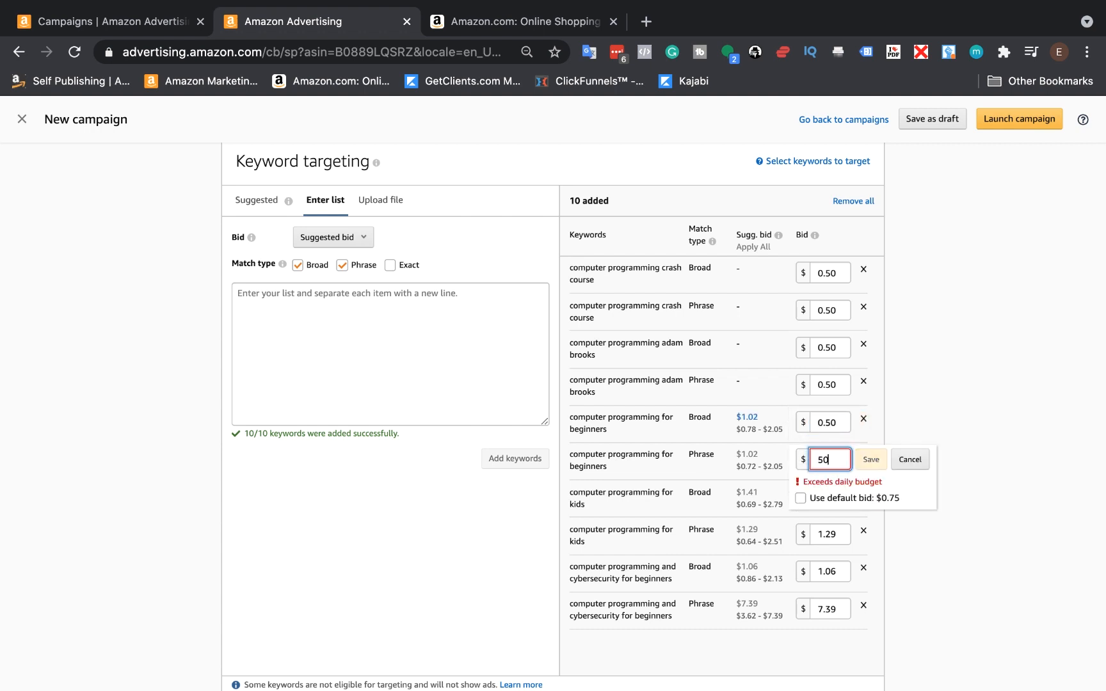
key(BackSpace)
key(BackSpace)
text(.50)
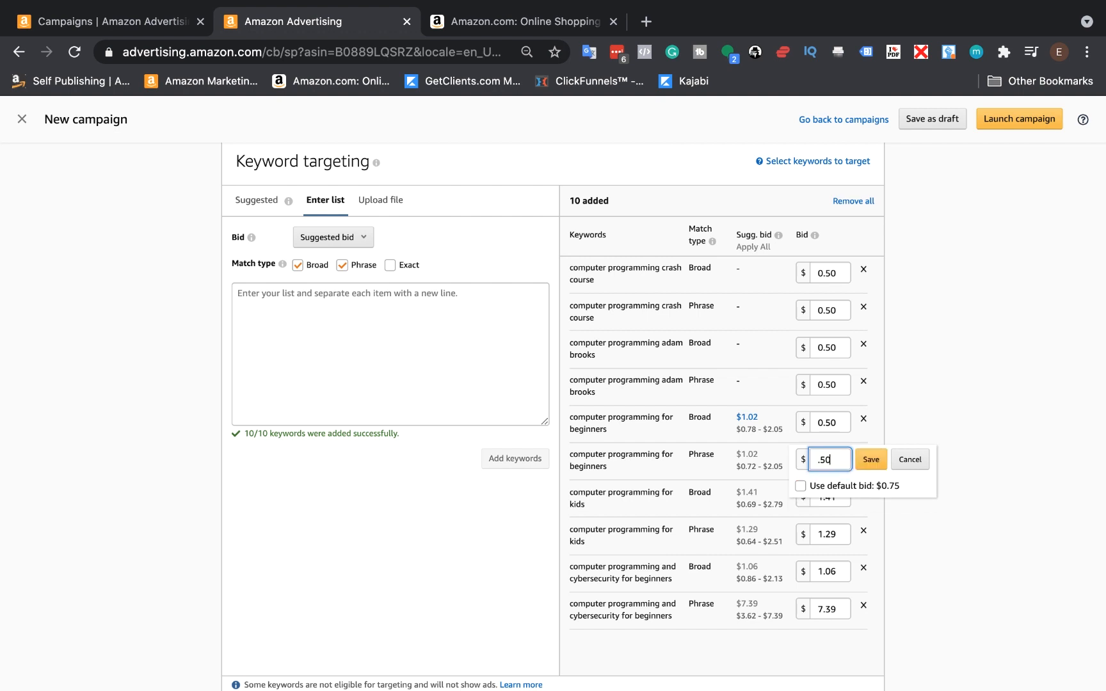
key(Return)
Set the bids for both the Broad and Phrase matches of "computer programming for kids" to $0.50.
double_click(832, 496)
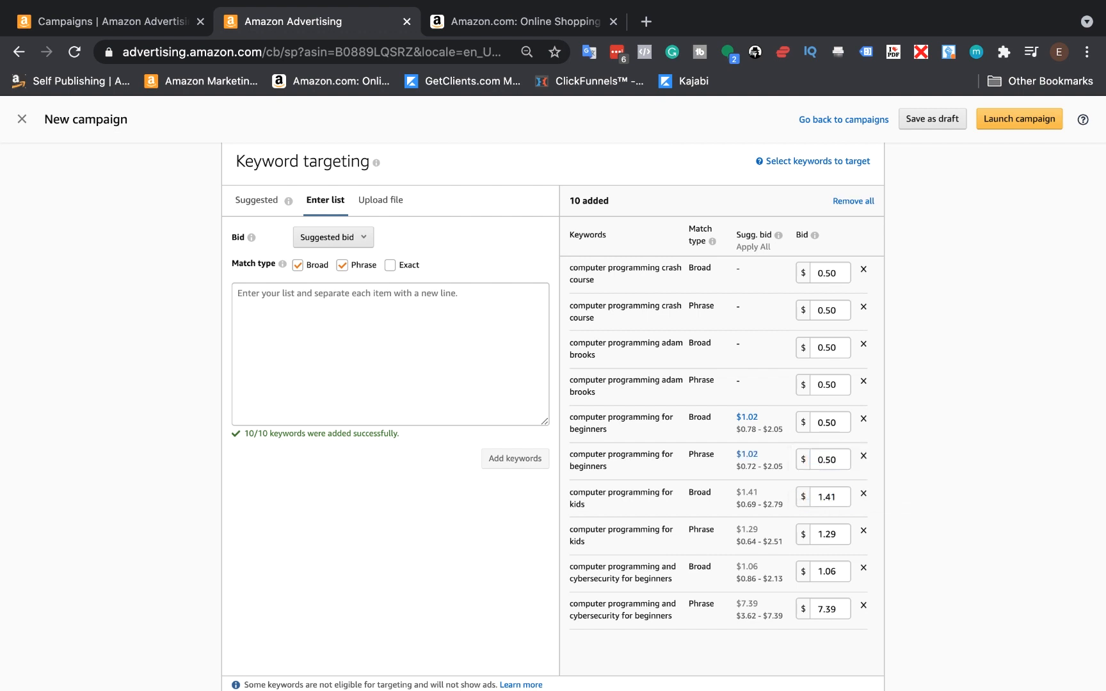
text(.50)
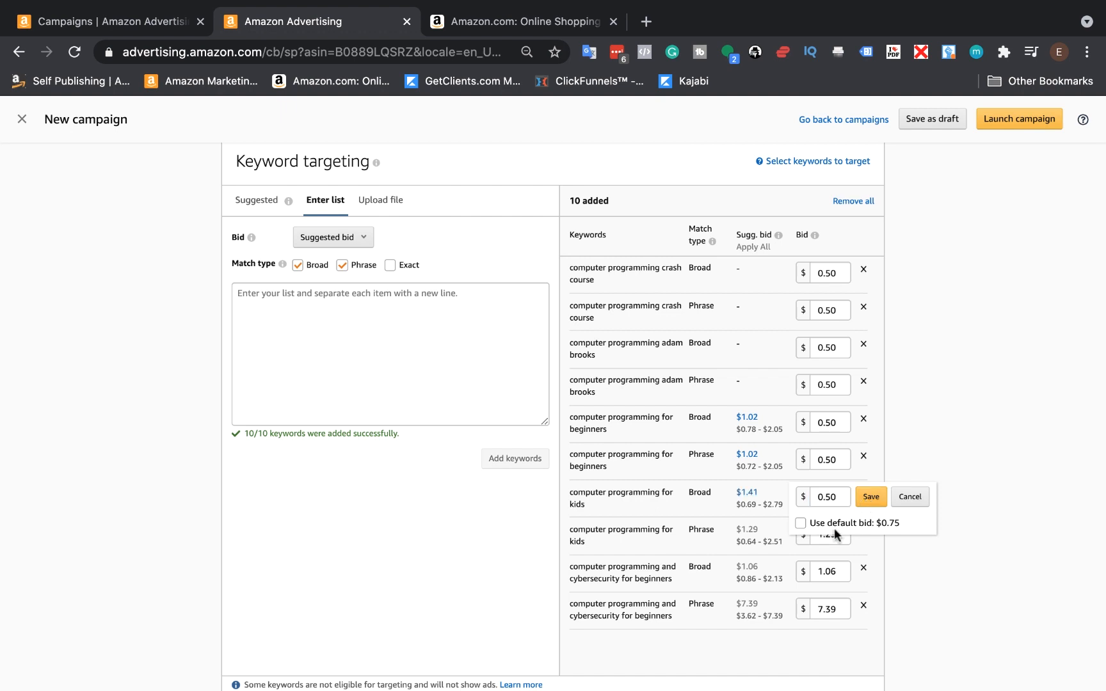
key(Return)
double_click(830, 534)
text(.50)
key(Return)
Set the Broad and Phrase bids for "computer programming and cybersecurity for beginners" to $0.50.
double_click(832, 571)
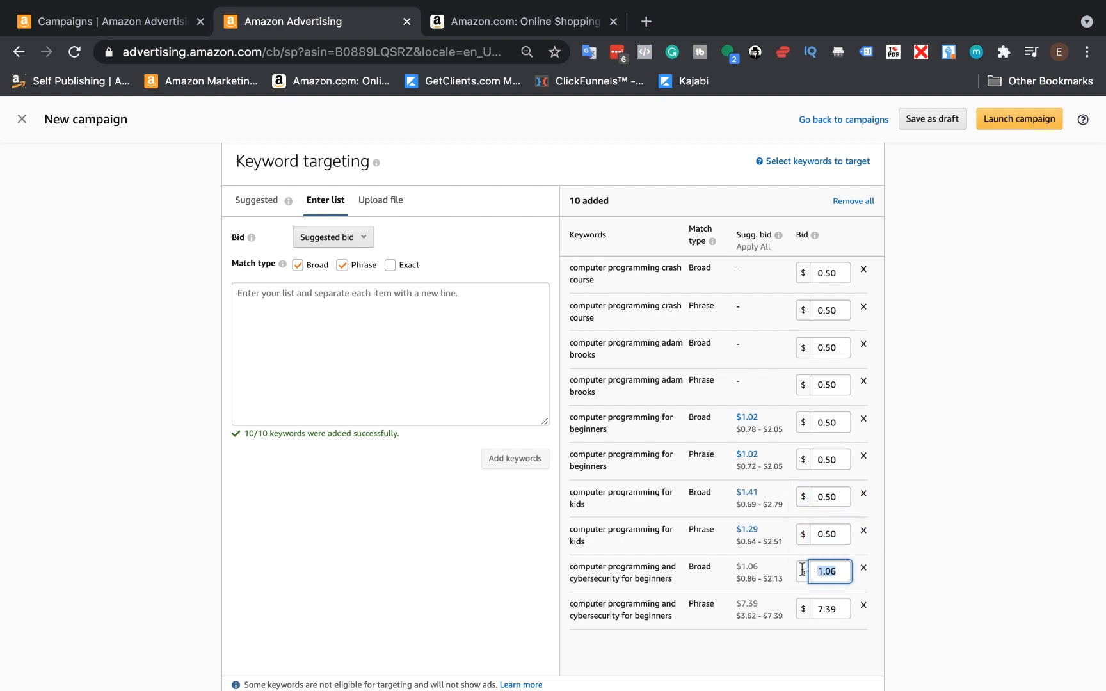
text(.50)
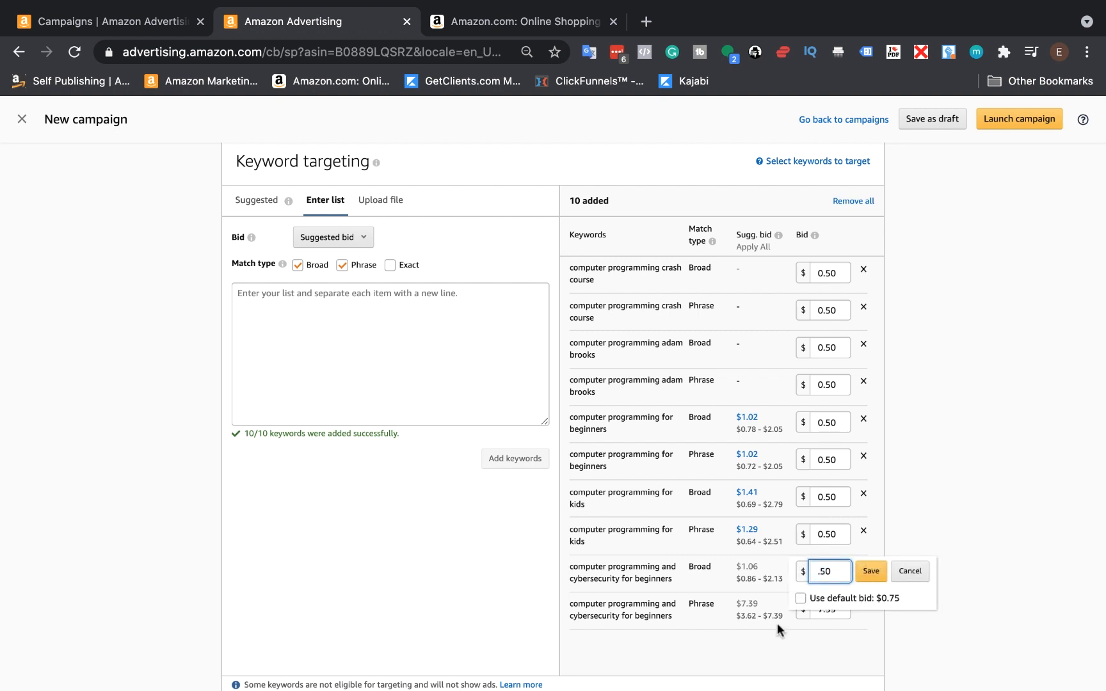
click(869, 572)
click(835, 604)
double_click(835, 604)
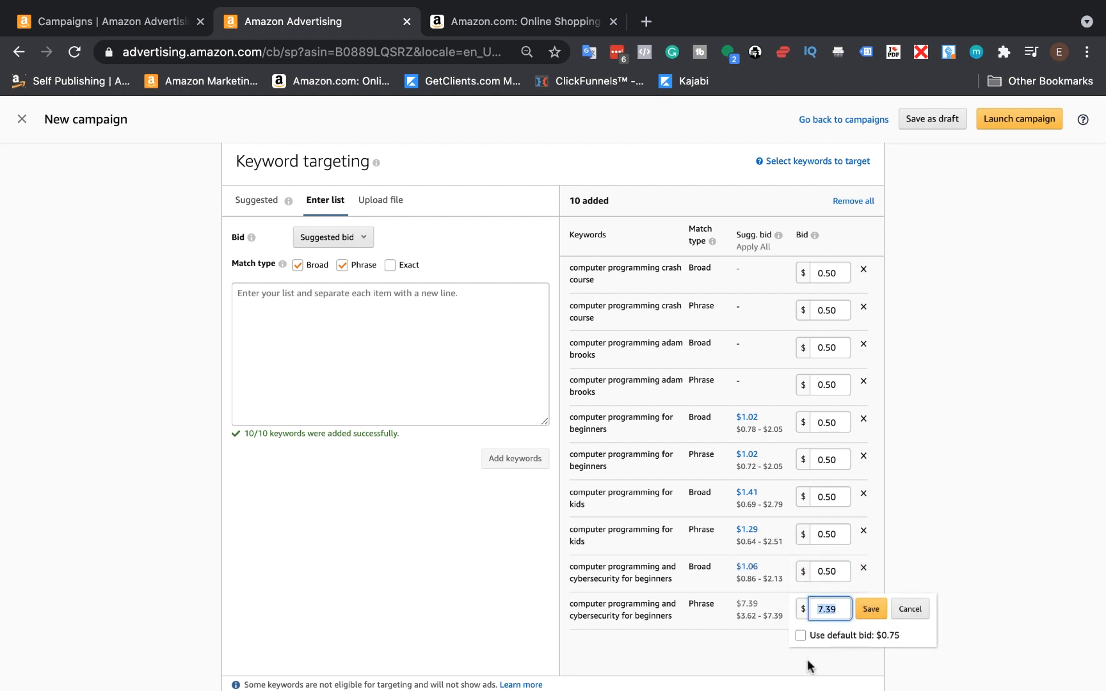
key(BackSpace)
text(0.50)
key(Return)
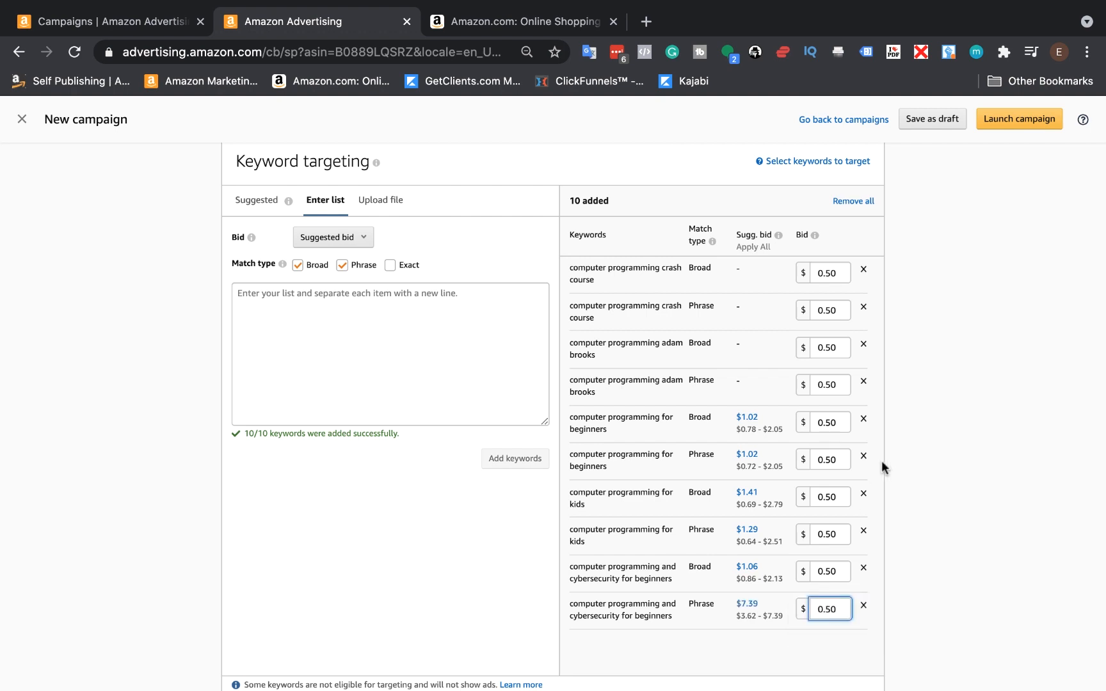
click(958, 417)
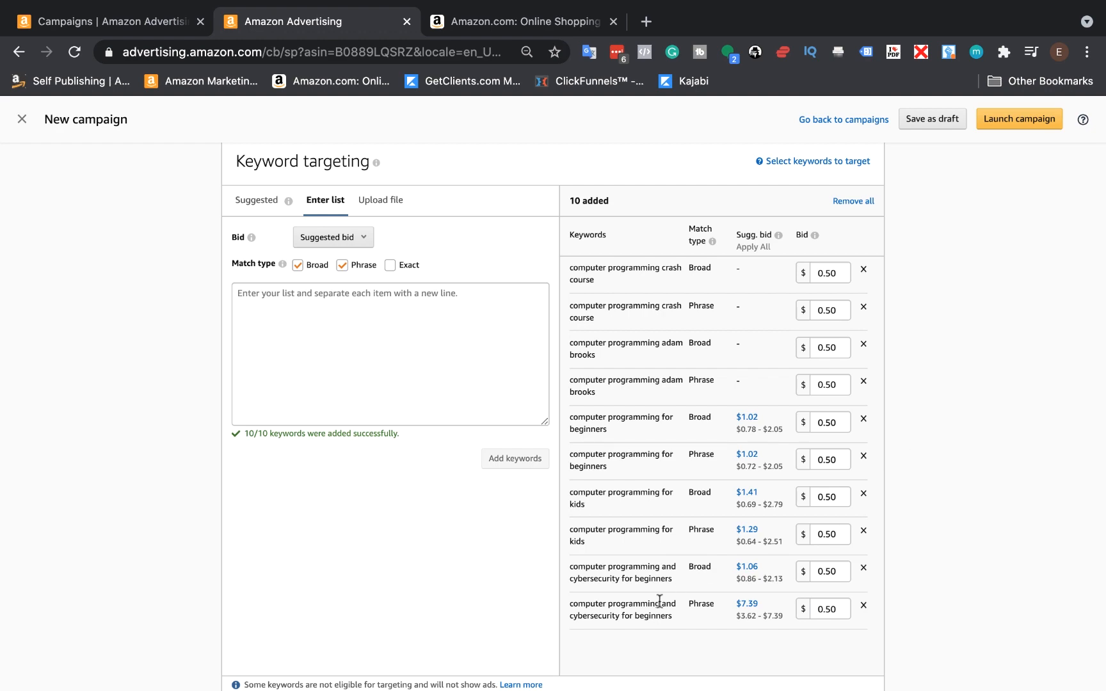
Look over the keyword bids and the optional negative keyword targeting, leave the latter empty, and launch the campaign.
scroll(660, 602, down, 1)
scroll(659, 601, up, 3)
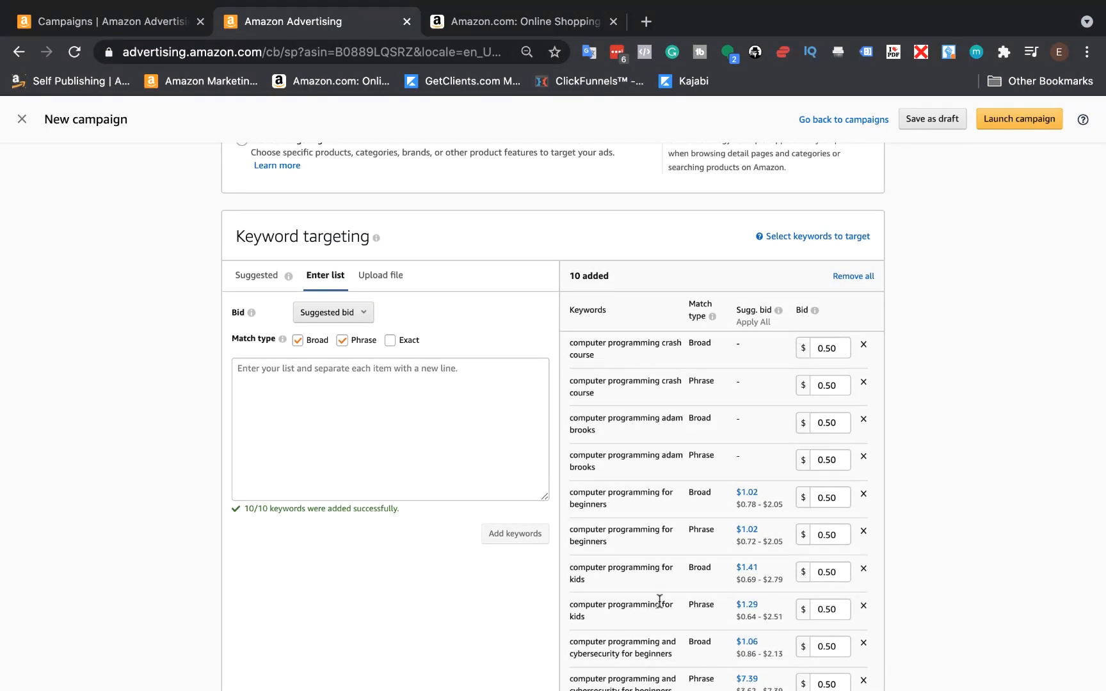
scroll(660, 602, down, 4)
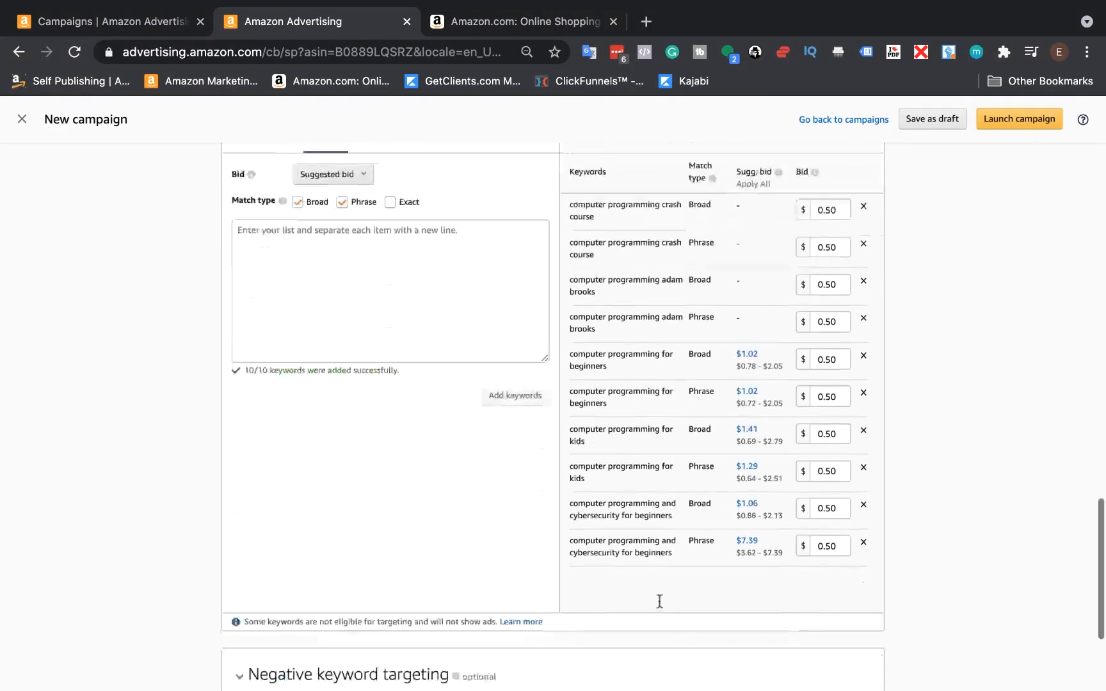
scroll(659, 602, down, 5)
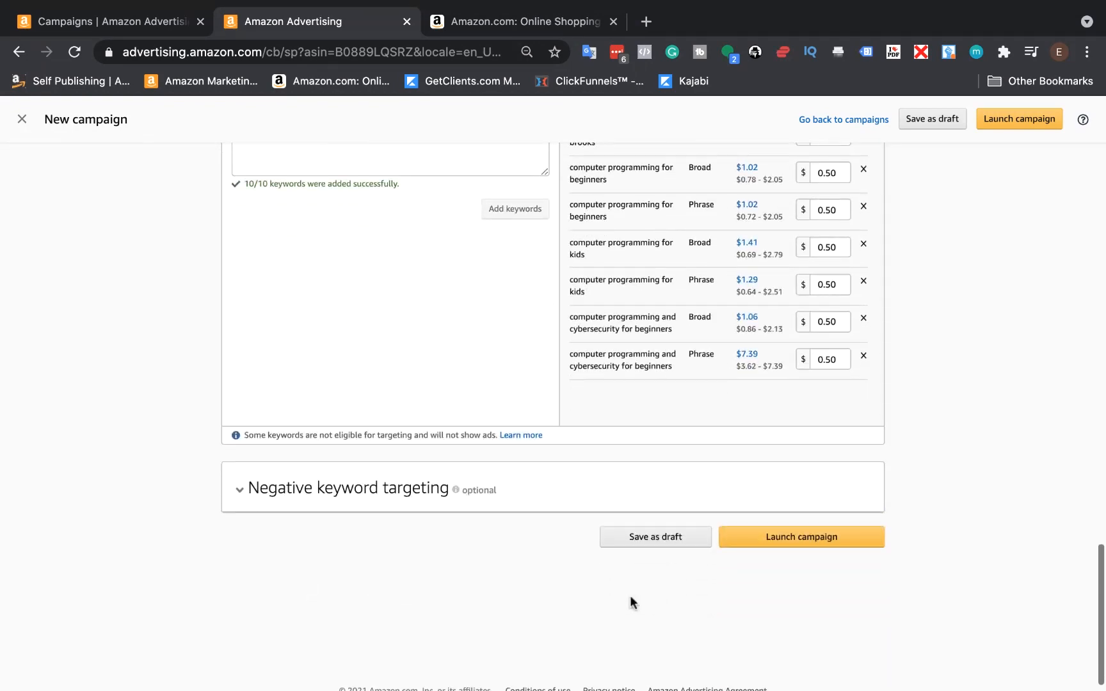
click(247, 501)
scroll(249, 505, down, 4)
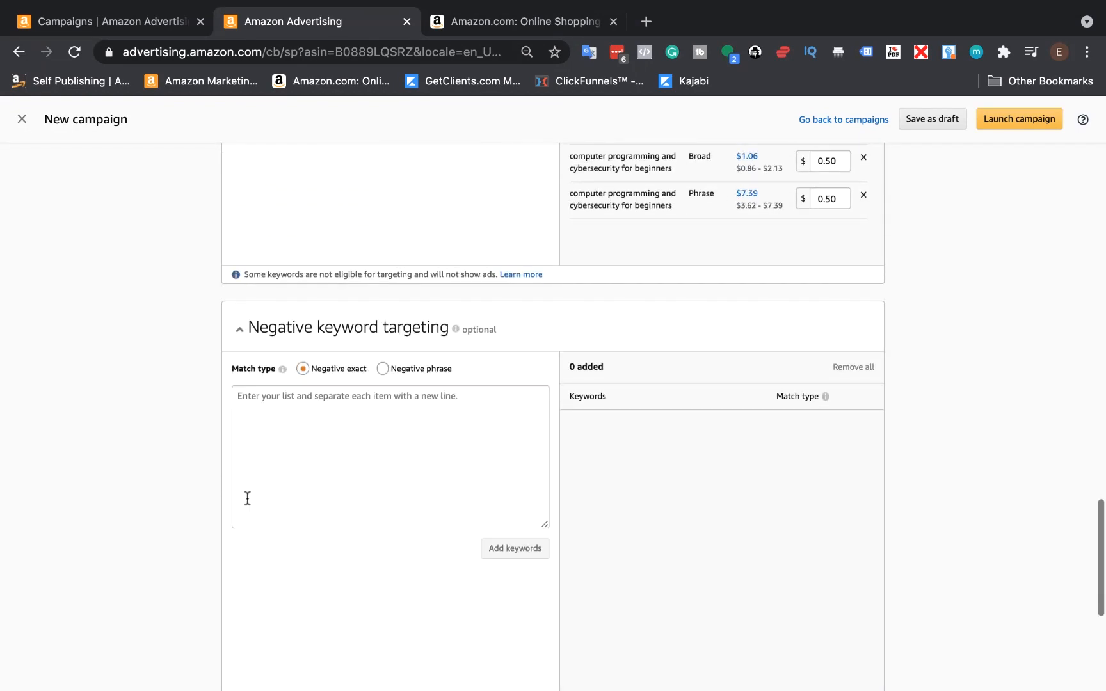
click(237, 319)
scroll(238, 320, up, 8)
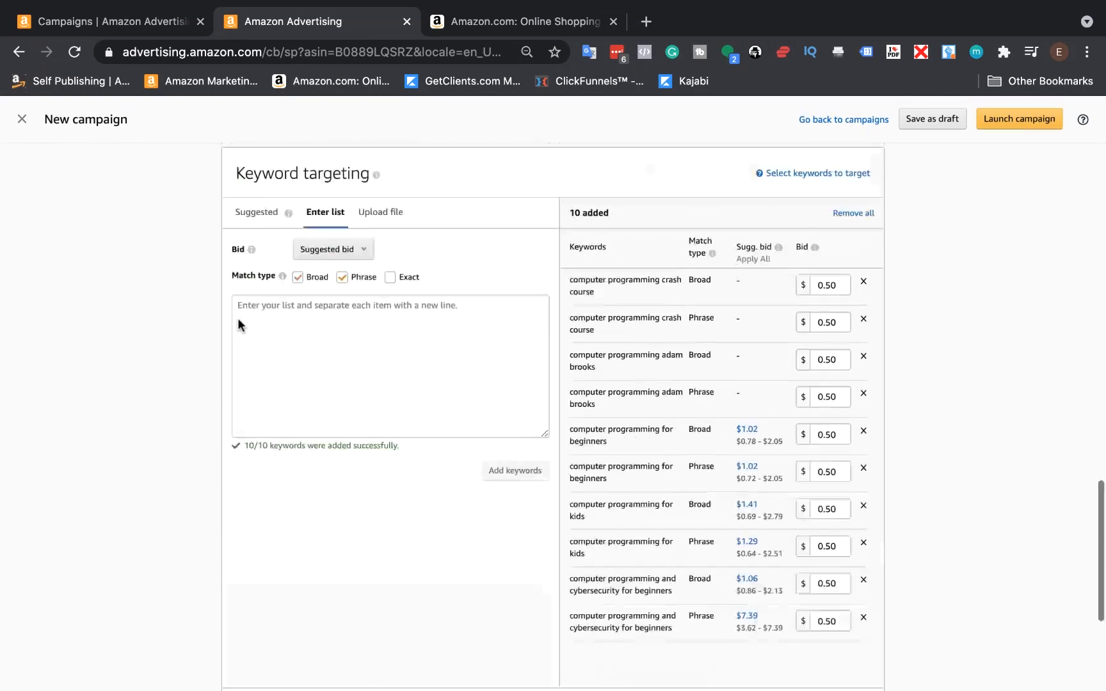
scroll(237, 317, down, 10)
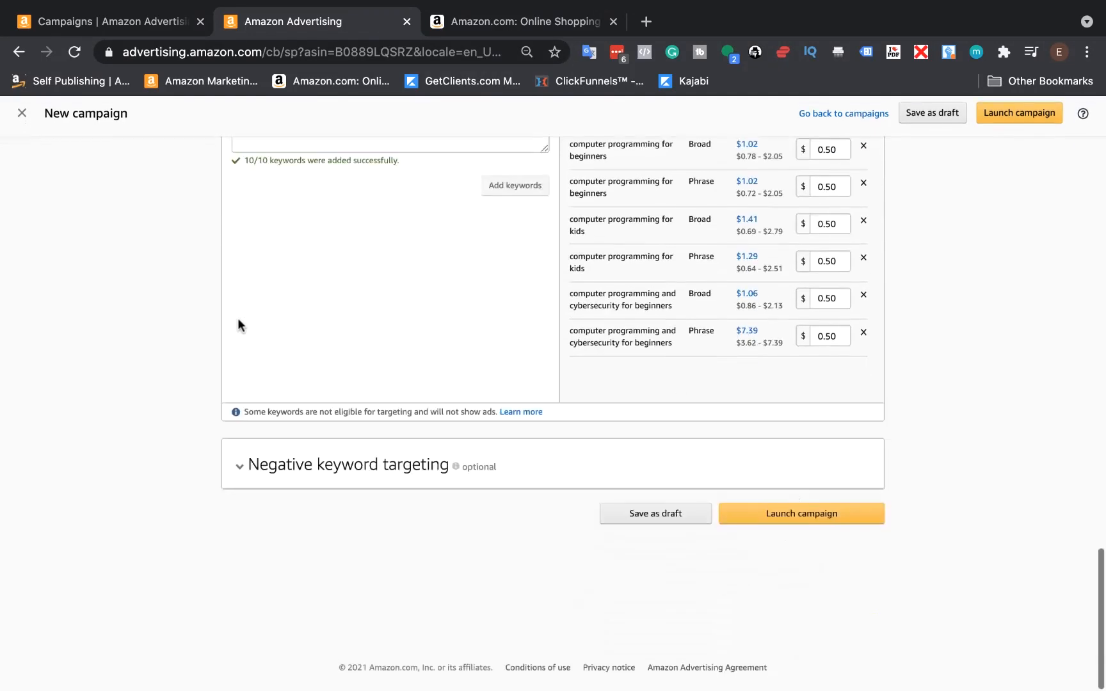
click(807, 519)
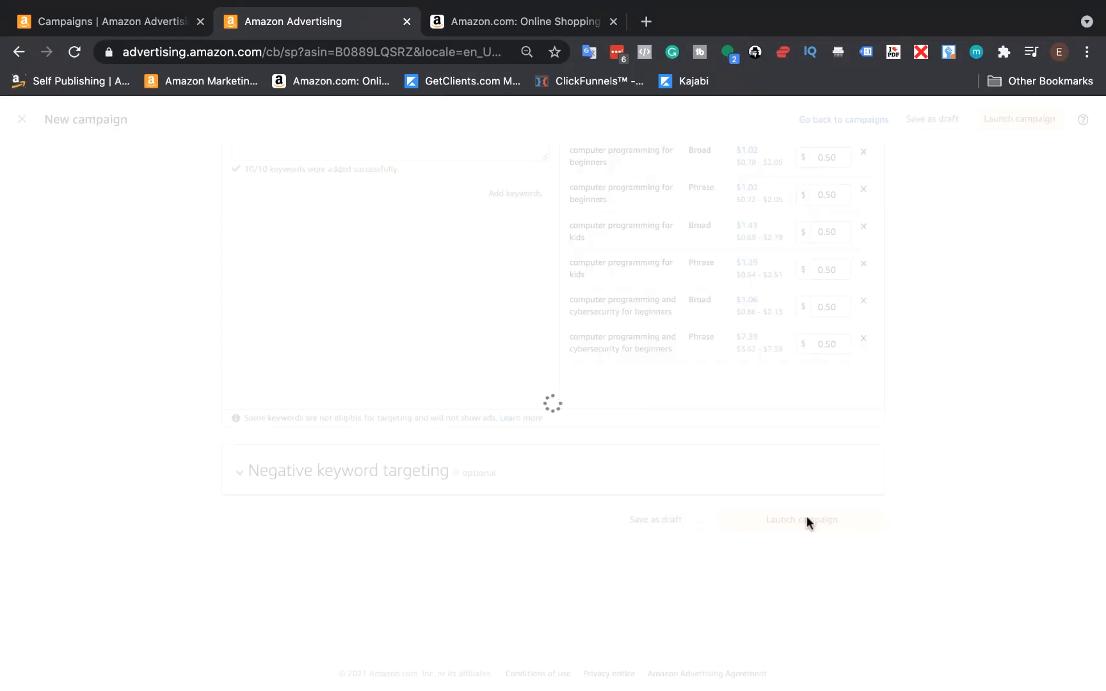